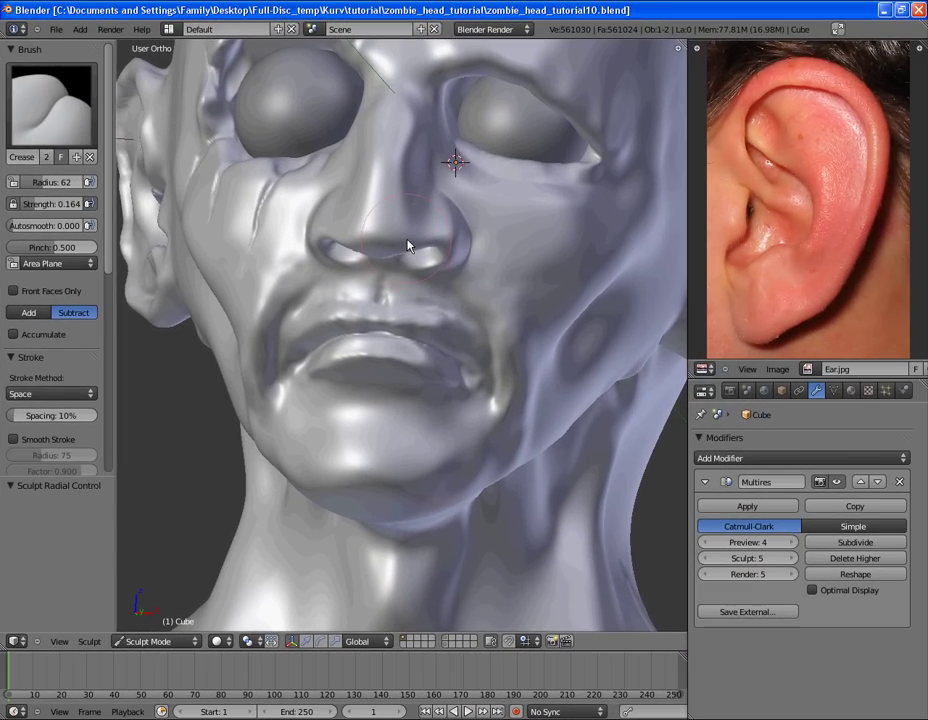
scroll(407, 244, up, 3)
mouse_move(405, 240)
middle_down()
mouse_move(408, 214)
mouse_move(431, 272)
middle_up()
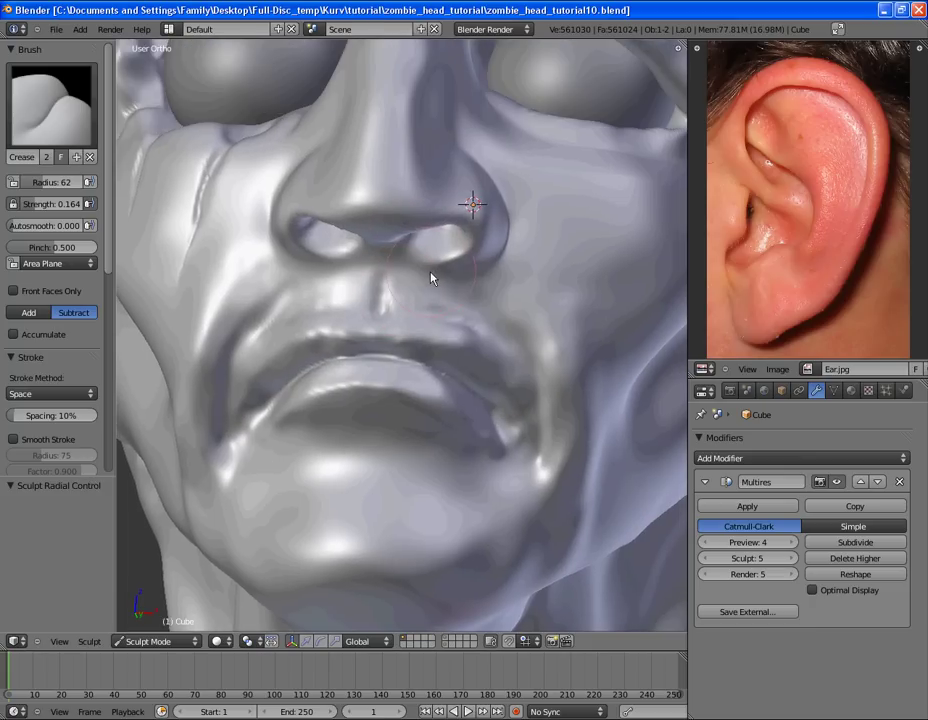
click(89, 102)
click(38, 186)
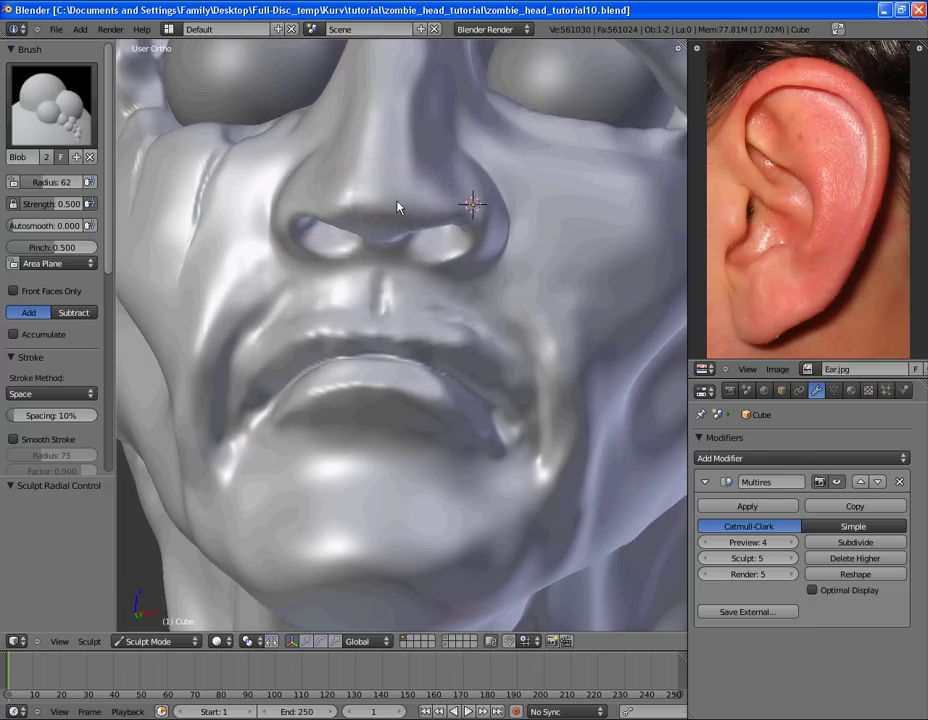
Save the scene as a new version named zombie_head_tutorial11.blend.
middle_drag(439, 236, 362, 195)
scroll(372, 268, up, 3)
key(ctrl+s)
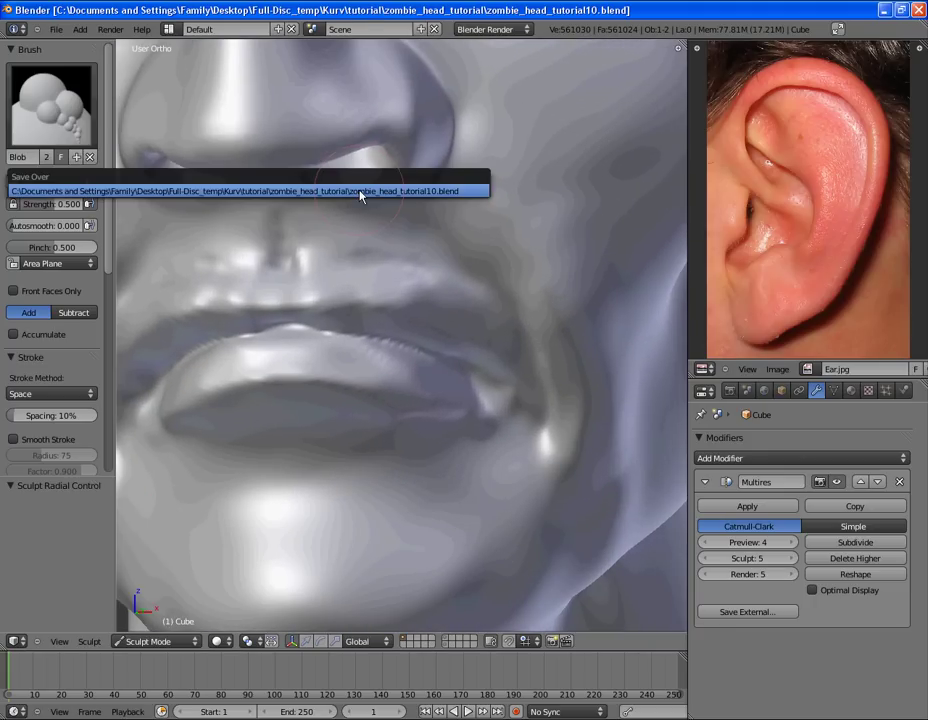
key(Escape)
key(ctrl+shift+s)
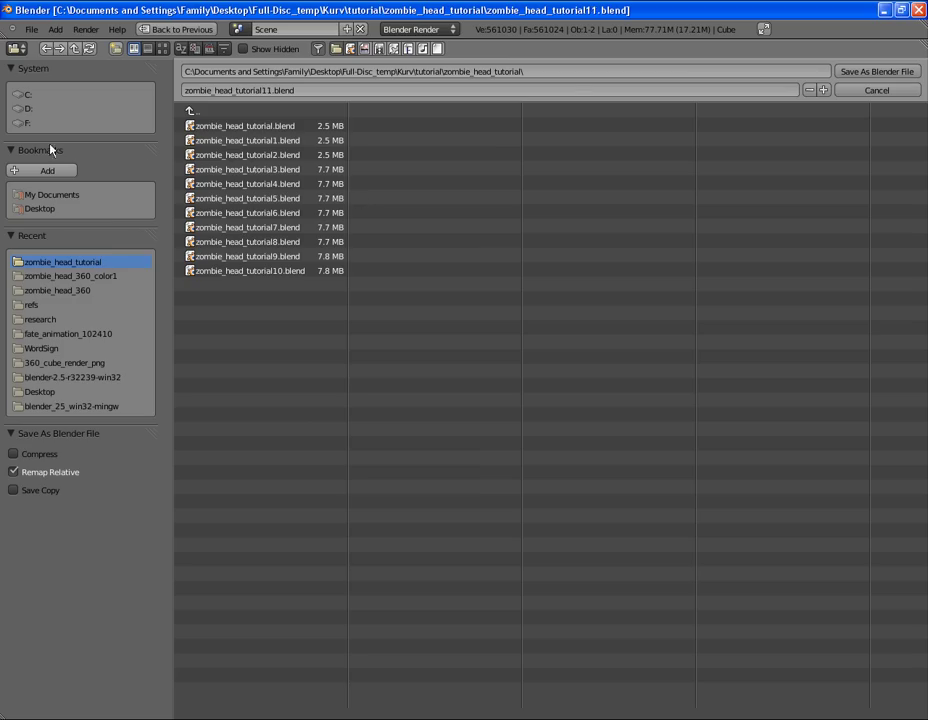
key(Return)
Carve away the lips at the character's left mouth corner with the SculptDraw brush in Subtract mode, and smooth the result.
click(50, 110)
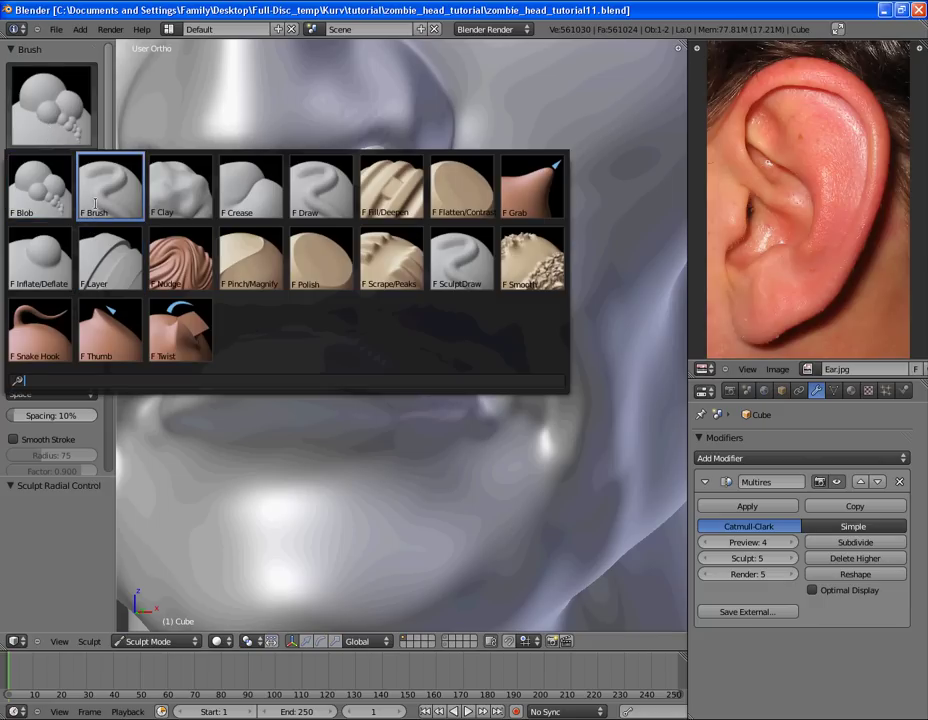
click(460, 258)
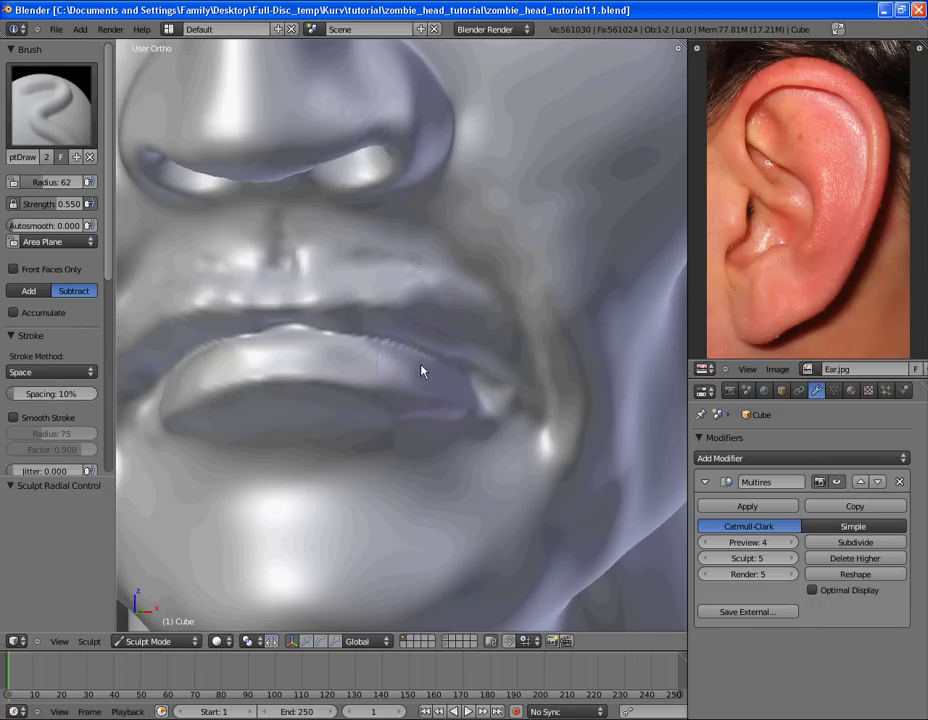
mouse_move(414, 361)
mouse_down()
mouse_move(410, 336)
mouse_move(452, 365)
mouse_up()
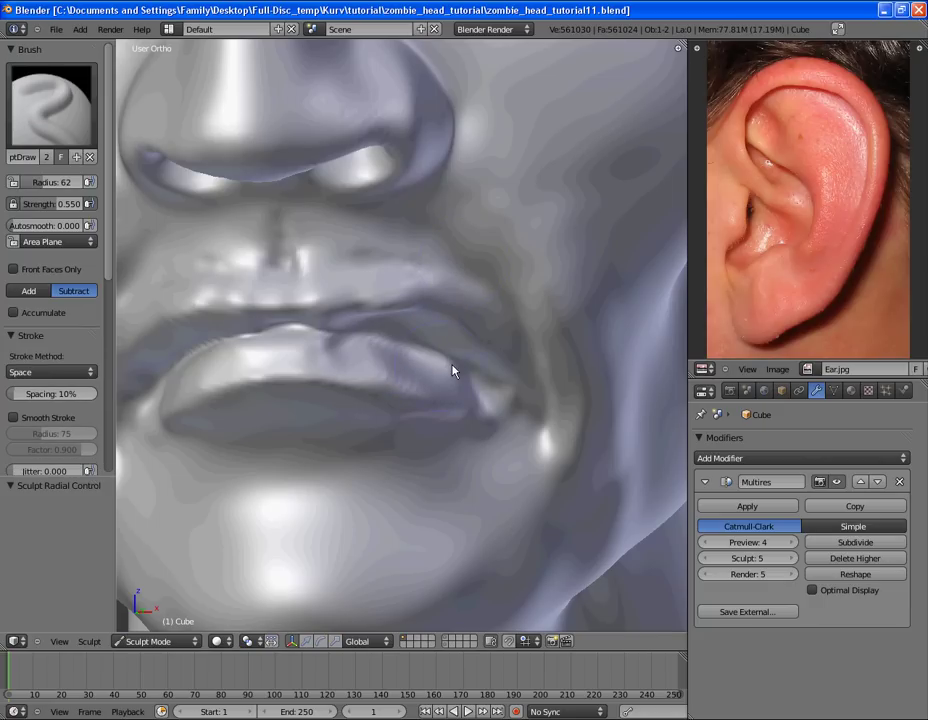
mouse_move(452, 372)
middle_down()
mouse_move(375, 319)
mouse_move(464, 215)
middle_up()
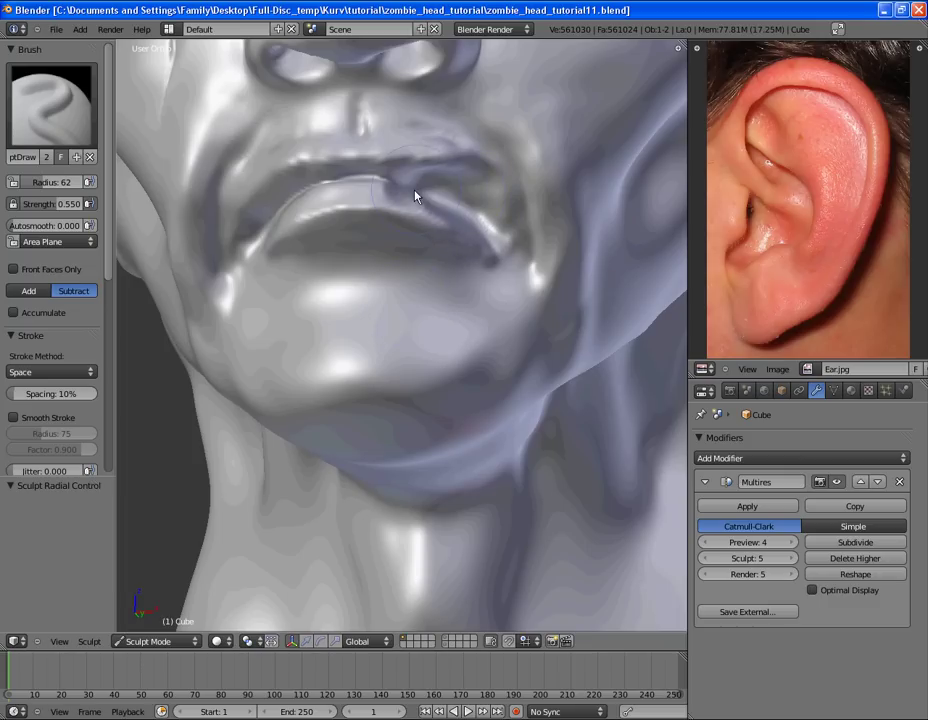
mouse_move(438, 168)
mouse_down()
mouse_move(431, 174)
mouse_move(431, 157)
mouse_move(454, 145)
mouse_move(491, 189)
mouse_move(423, 178)
mouse_move(489, 155)
mouse_move(429, 188)
mouse_up()
mouse_move(429, 188)
middle_down()
mouse_move(389, 282)
mouse_move(439, 259)
mouse_move(300, 302)
middle_up()
drag(300, 302, 348, 327)
key(s)
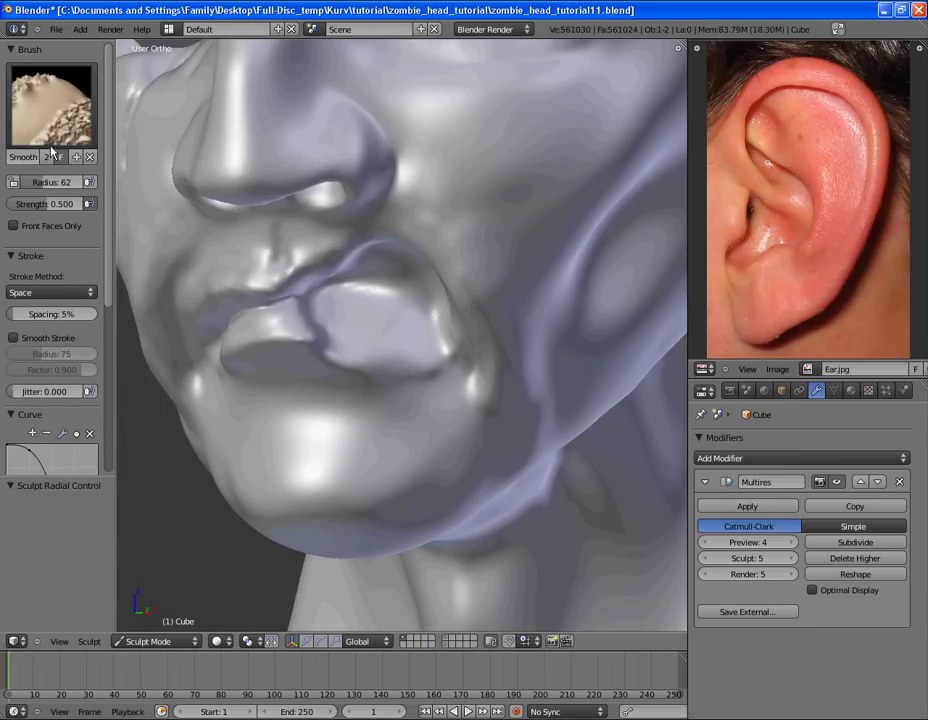
Deepen the wound beside the mouth toward the left cheek with subtractive SculptDraw strokes at radius 62.
click(50, 105)
click(462, 259)
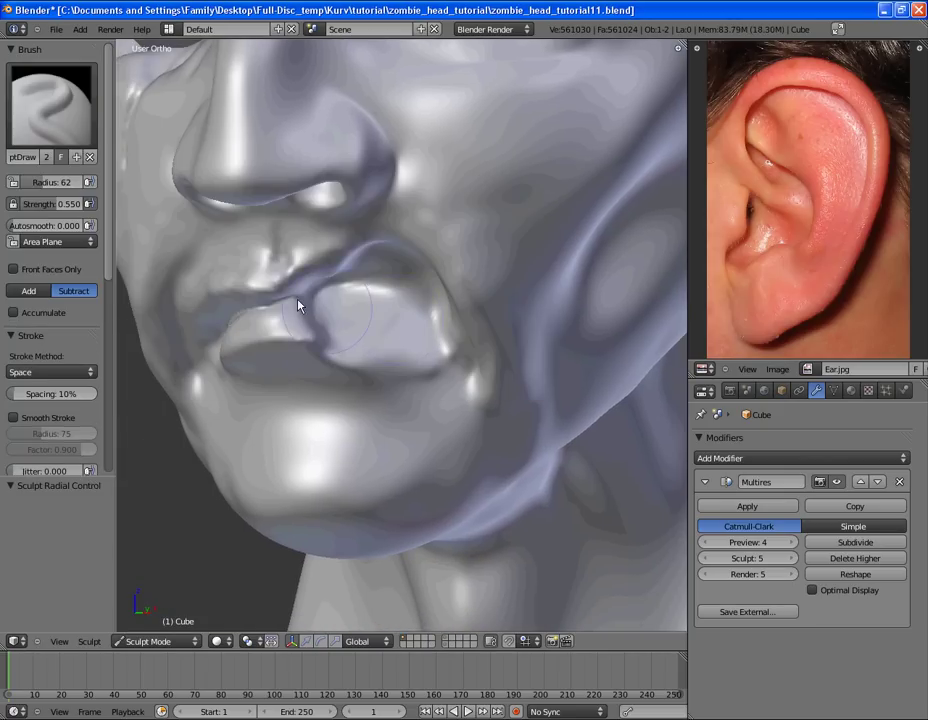
mouse_move(309, 305)
mouse_down()
mouse_move(432, 366)
mouse_move(428, 299)
mouse_up()
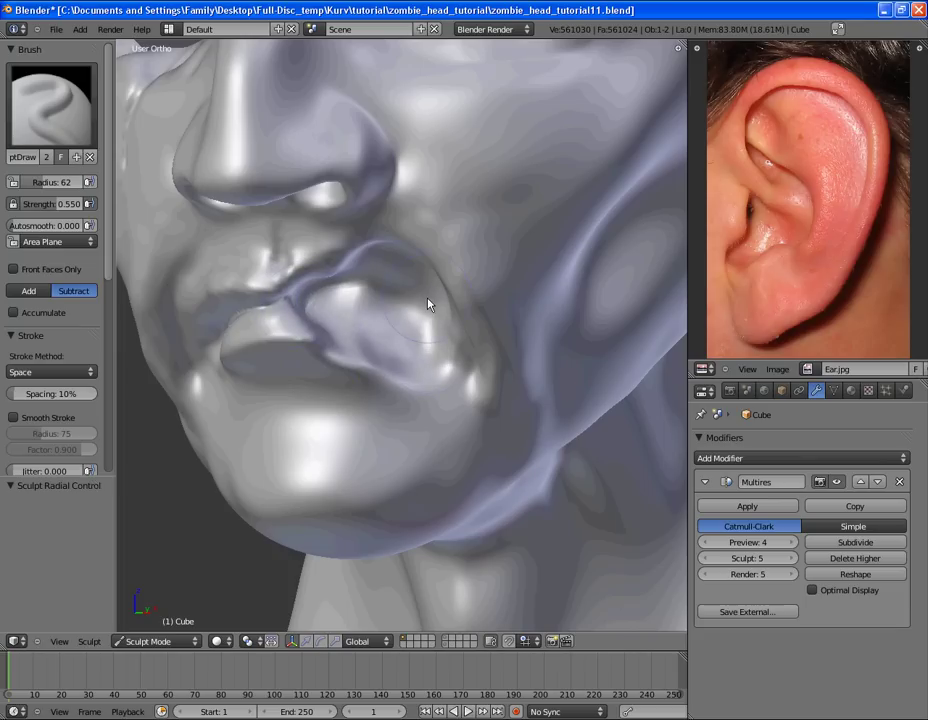
mouse_move(428, 299)
middle_down()
mouse_move(471, 192)
mouse_move(426, 293)
middle_up()
mouse_move(468, 254)
mouse_down()
mouse_move(379, 224)
mouse_move(416, 259)
mouse_move(402, 273)
mouse_up()
middle_drag(402, 273, 362, 342)
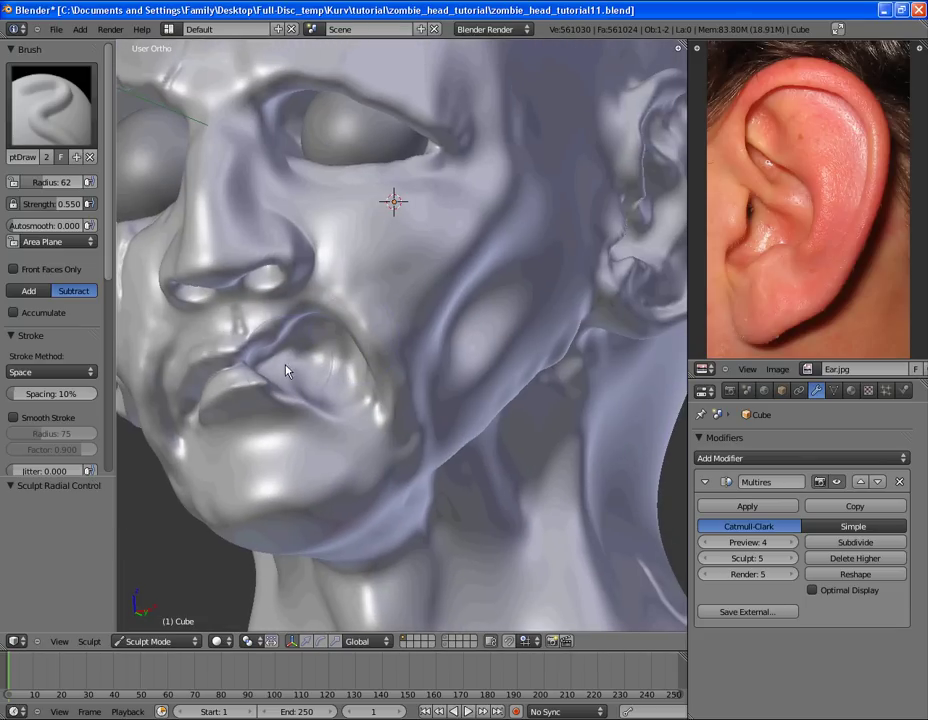
Smooth the inside of the hollowed mouth wound with the Smooth brush at strength 0.500.
middle_drag(275, 352, 370, 437)
scroll(370, 437, up, 1)
key(s)
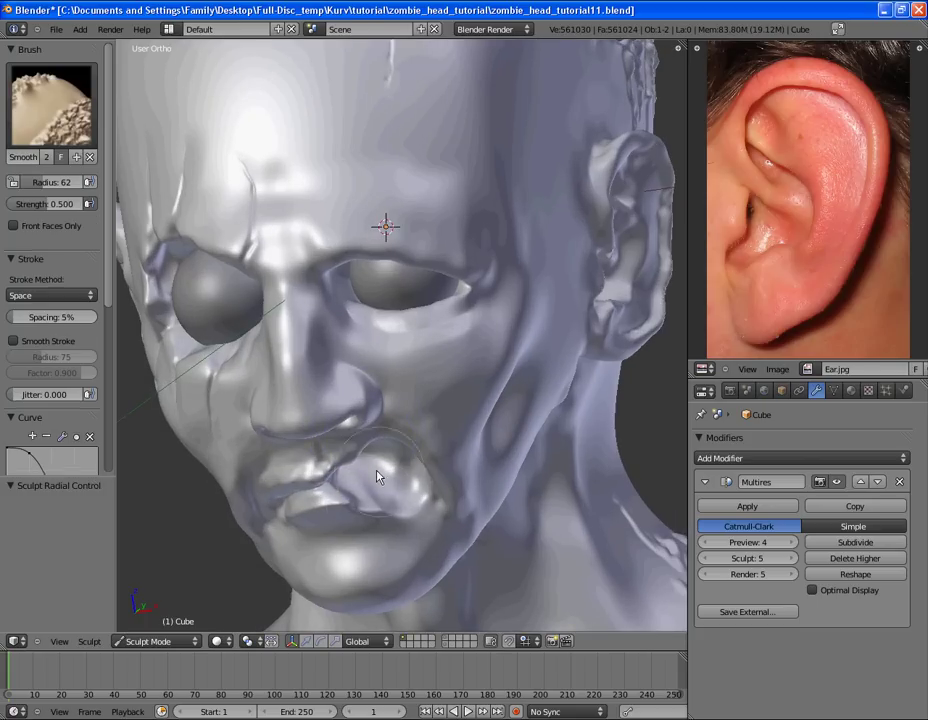
scroll(391, 372, up, 1)
mouse_move(388, 374)
middle_down()
mouse_move(352, 340)
mouse_move(317, 420)
mouse_move(358, 275)
mouse_move(271, 257)
mouse_move(348, 332)
middle_up()
scroll(352, 340, down, 1)
scroll(369, 309, up, 1)
mouse_move(348, 332)
mouse_down()
mouse_move(356, 350)
mouse_move(302, 317)
mouse_move(325, 356)
mouse_move(357, 380)
mouse_up()
scroll(385, 366, down, 2)
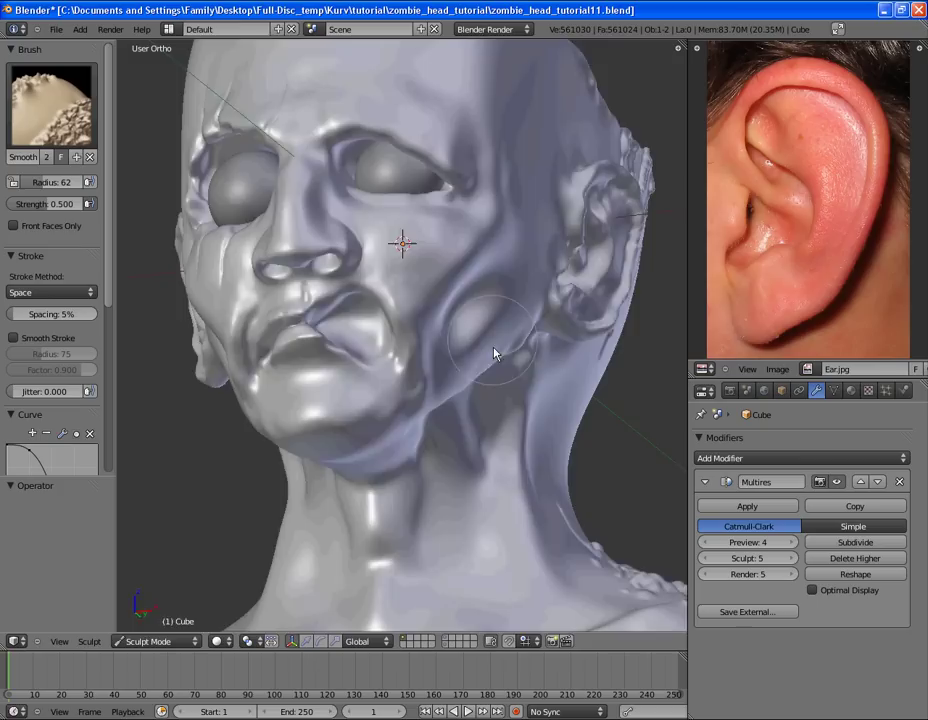
Carve the lower end of the mouth wound with SculptDraw in Subtract mode, reducing the brush radius to 56.
scroll(352, 404, up, 3)
middle_drag(494, 351, 396, 413)
scroll(396, 413, up, 2)
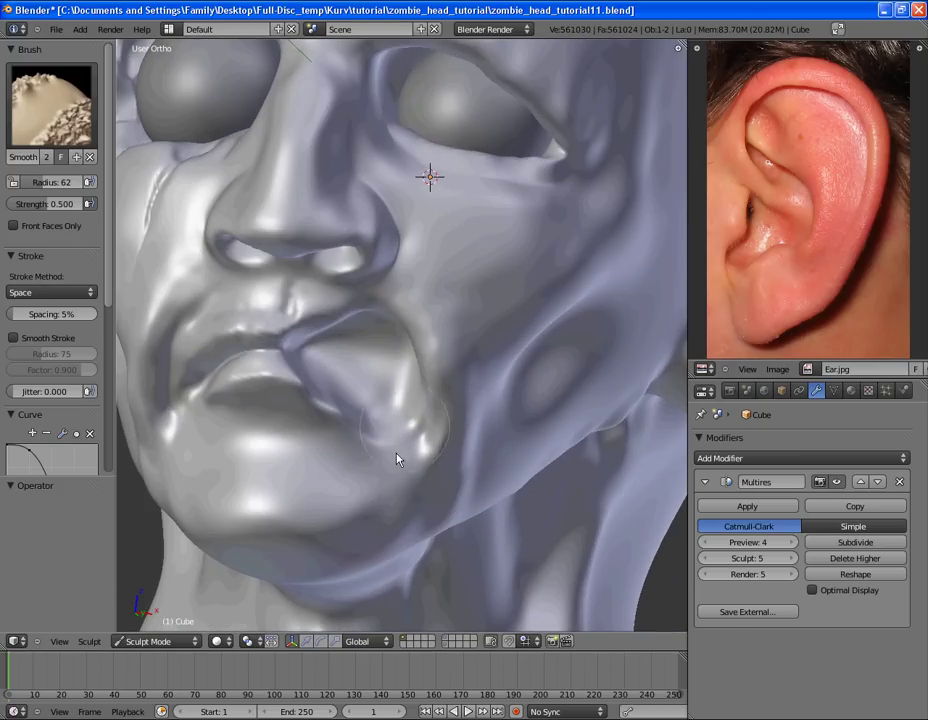
key(d)
mouse_move(392, 430)
mouse_down()
mouse_move(396, 384)
mouse_move(392, 421)
mouse_up()
key(f)
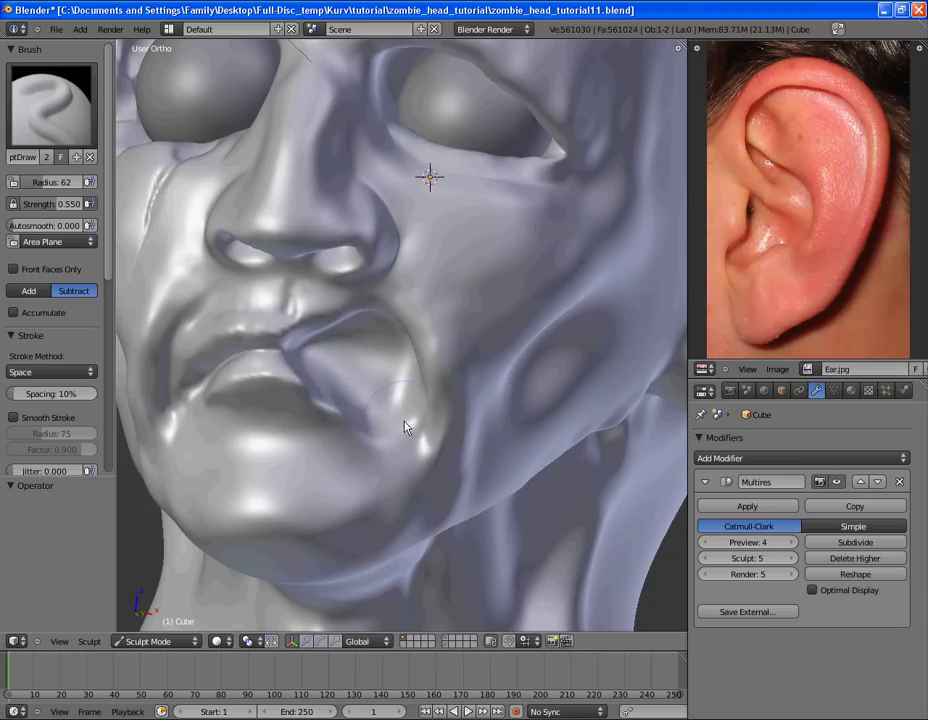
click(404, 449)
drag(393, 396, 385, 442)
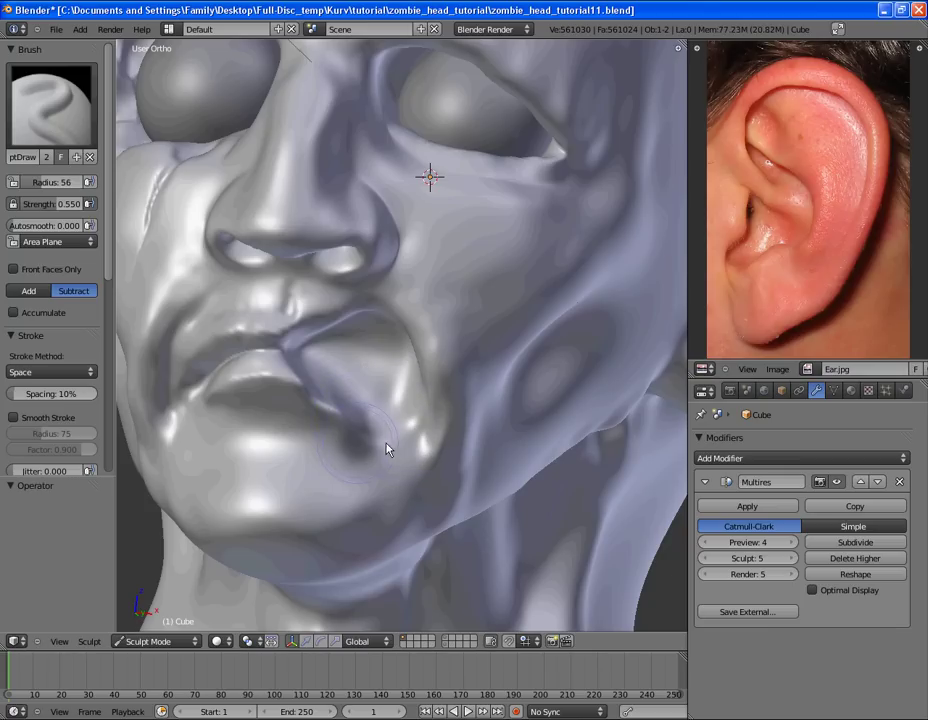
Reduce the brush radius to 30 and cut a narrow groove along the wound's lower edge.
key(f)
click(367, 442)
mouse_move(392, 391)
mouse_down()
mouse_move(386, 456)
mouse_move(367, 407)
mouse_up()
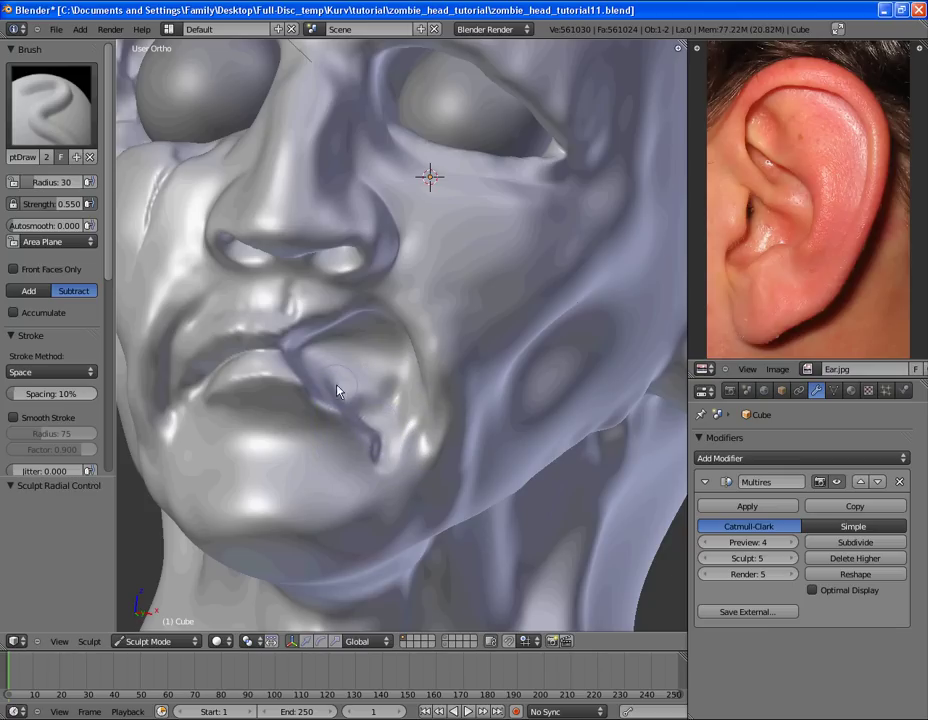
Smooth the wound's inner surface and the end of its lower groove with the Smooth brush at radius 30.
key(s)
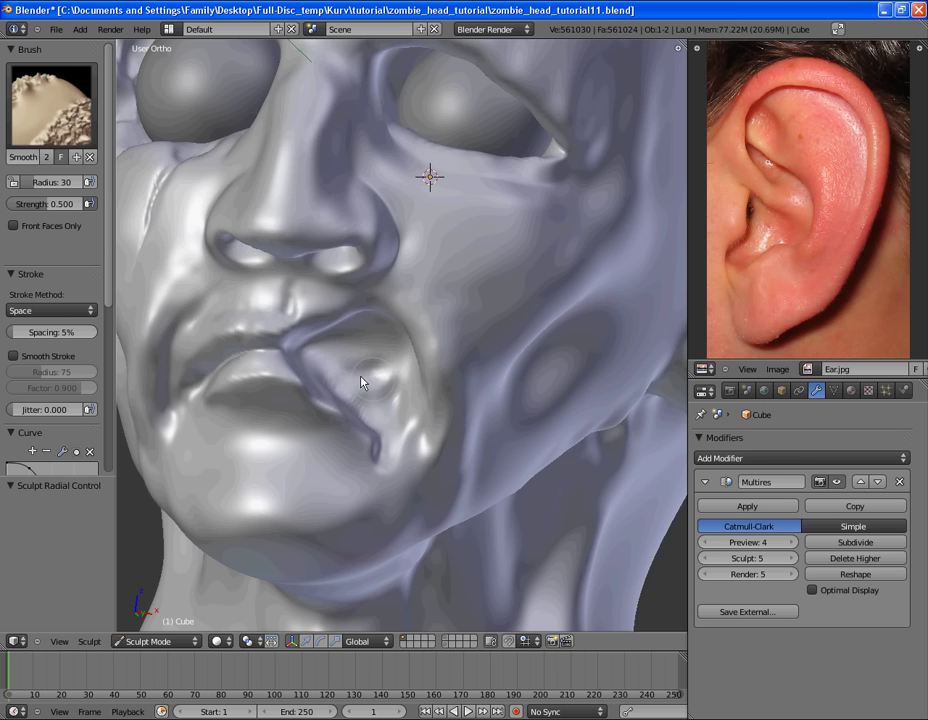
middle_drag(395, 412, 431, 360)
scroll(381, 318, up, 2)
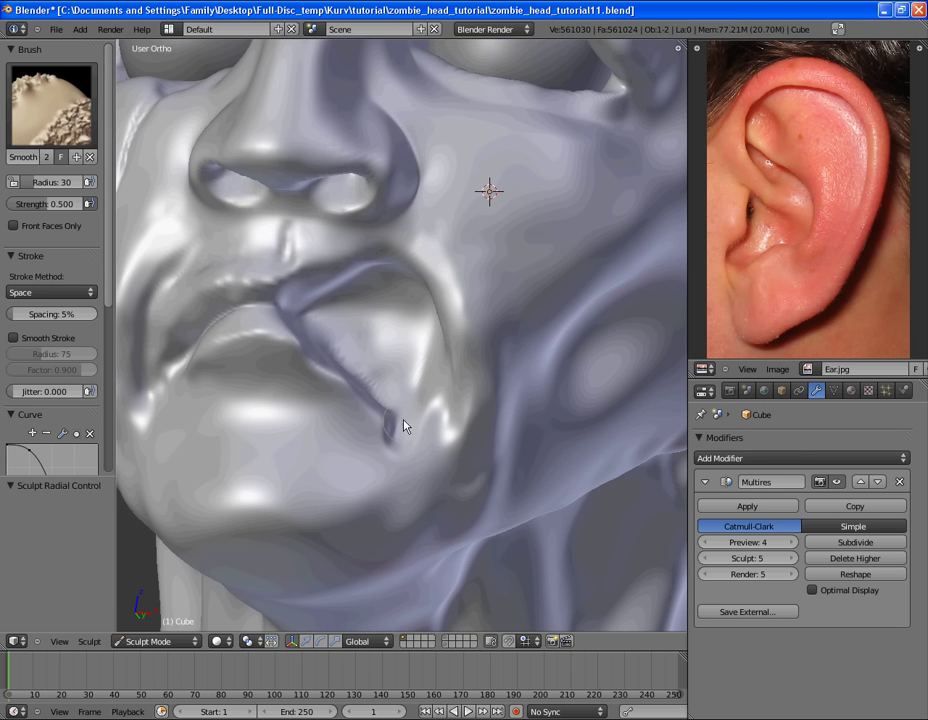
drag(403, 420, 391, 437)
scroll(414, 427, down, 2)
mouse_move(414, 427)
middle_down()
mouse_move(481, 394)
mouse_move(383, 439)
mouse_move(361, 410)
mouse_move(439, 373)
middle_up()
scroll(365, 404, up, 2)
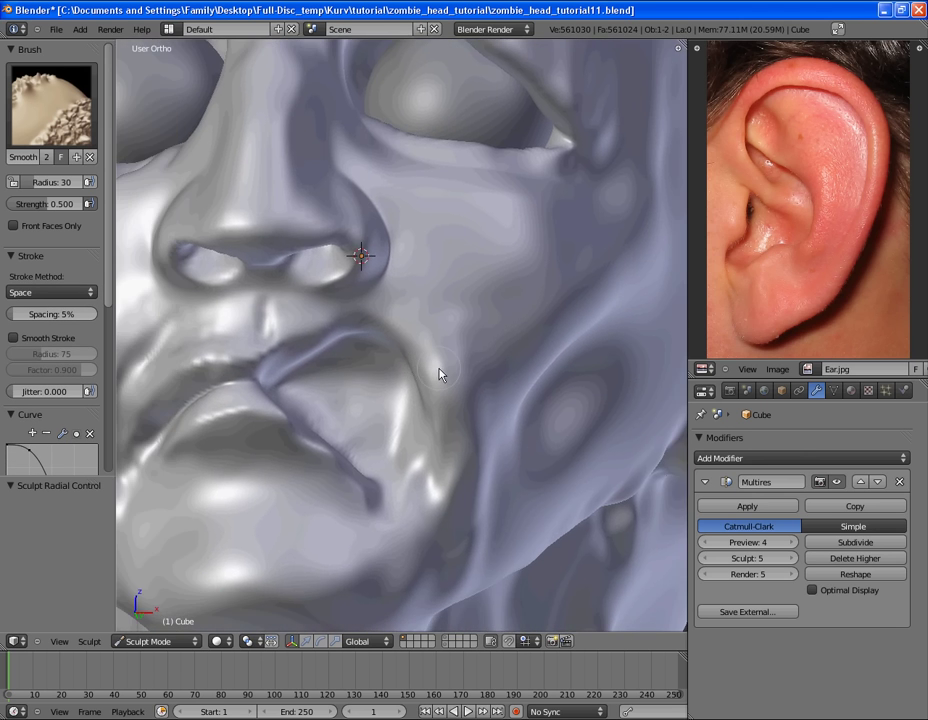
Build up raised tissue strands inside the wound near the lips using the Brush brush in Add mode.
click(50, 104)
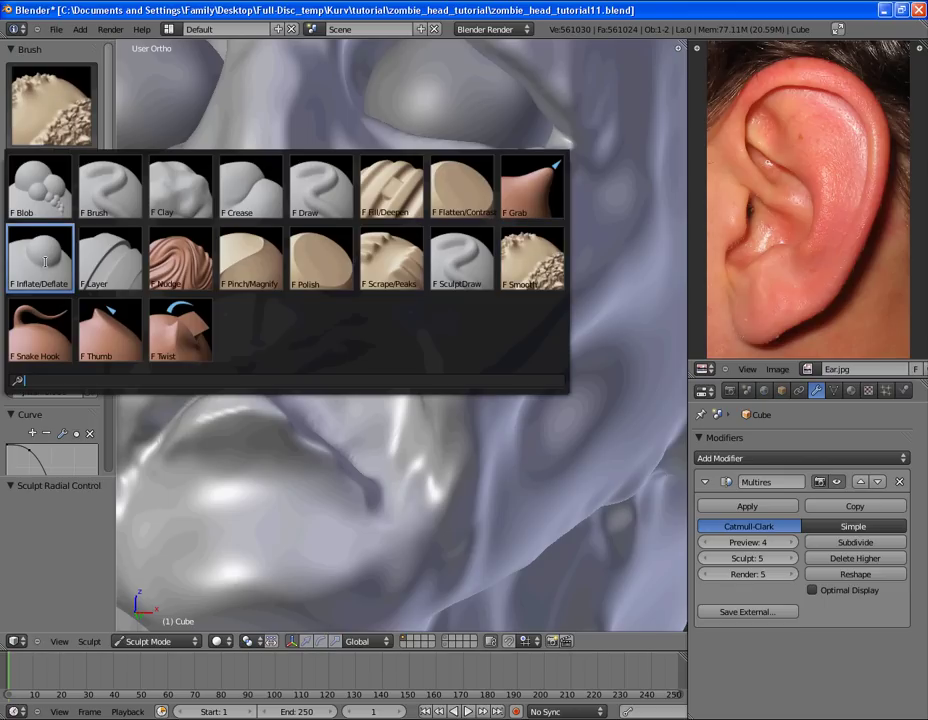
click(110, 185)
scroll(319, 282, up, 2)
middle_drag(352, 224, 284, 333)
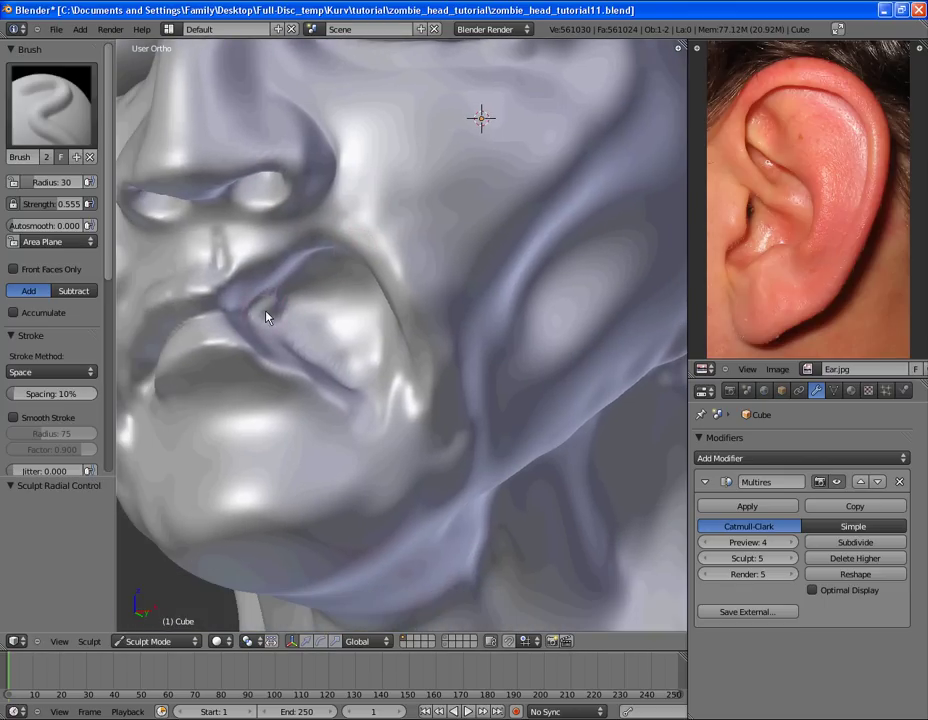
drag(263, 306, 334, 311)
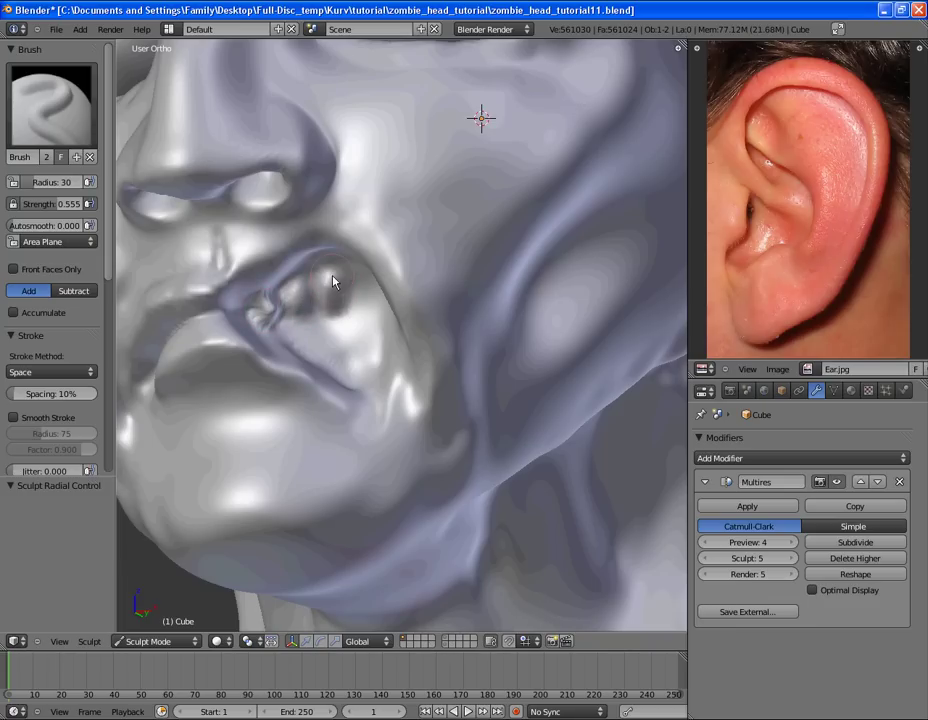
mouse_move(391, 287)
middle_down()
mouse_move(403, 333)
mouse_move(405, 309)
middle_up()
mouse_move(402, 304)
mouse_down()
mouse_move(399, 315)
mouse_move(391, 307)
mouse_up()
Sink deeper pits behind the tissue strands inside the wound with SculptDraw in Subtract mode at radius 30.
scroll(387, 330, down, 3)
mouse_move(387, 333)
middle_down()
mouse_move(415, 308)
mouse_move(380, 338)
mouse_move(370, 325)
mouse_move(414, 325)
middle_up()
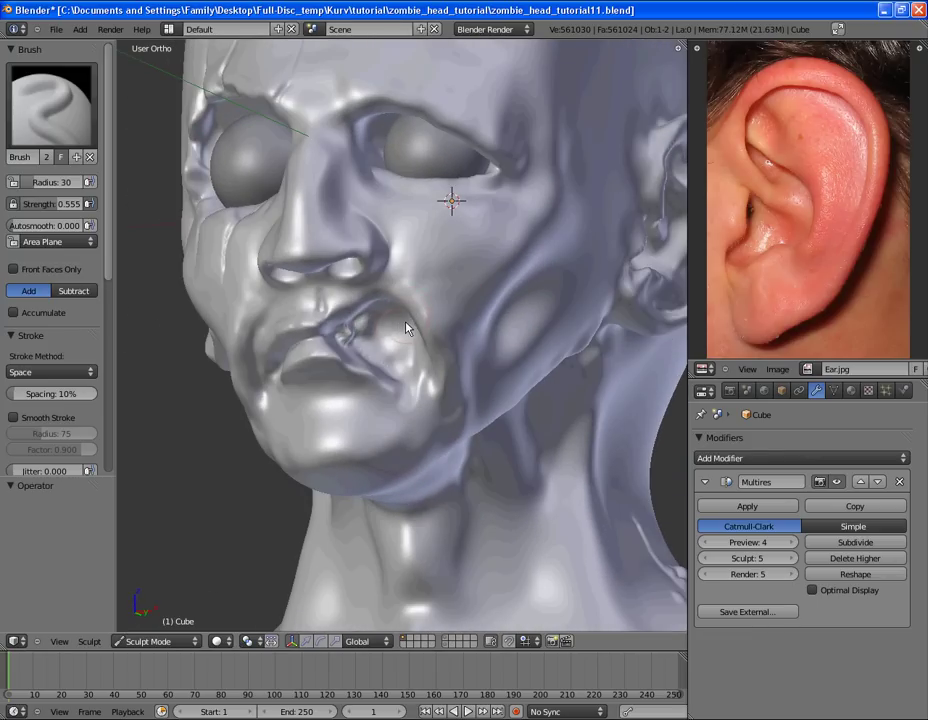
scroll(404, 328, up, 2)
key(d)
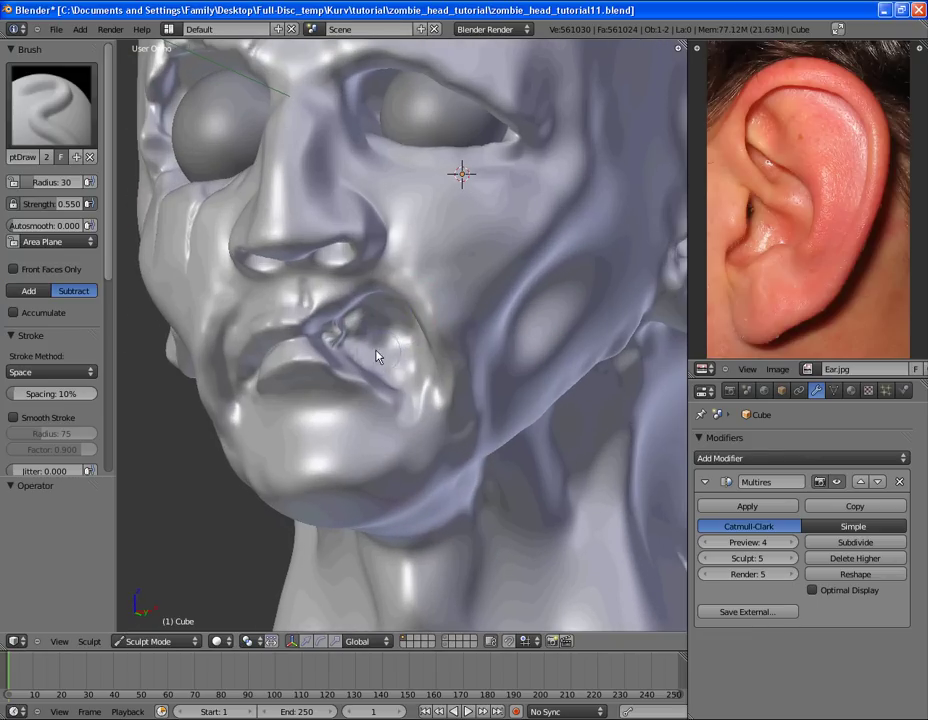
middle_drag(477, 338, 433, 325)
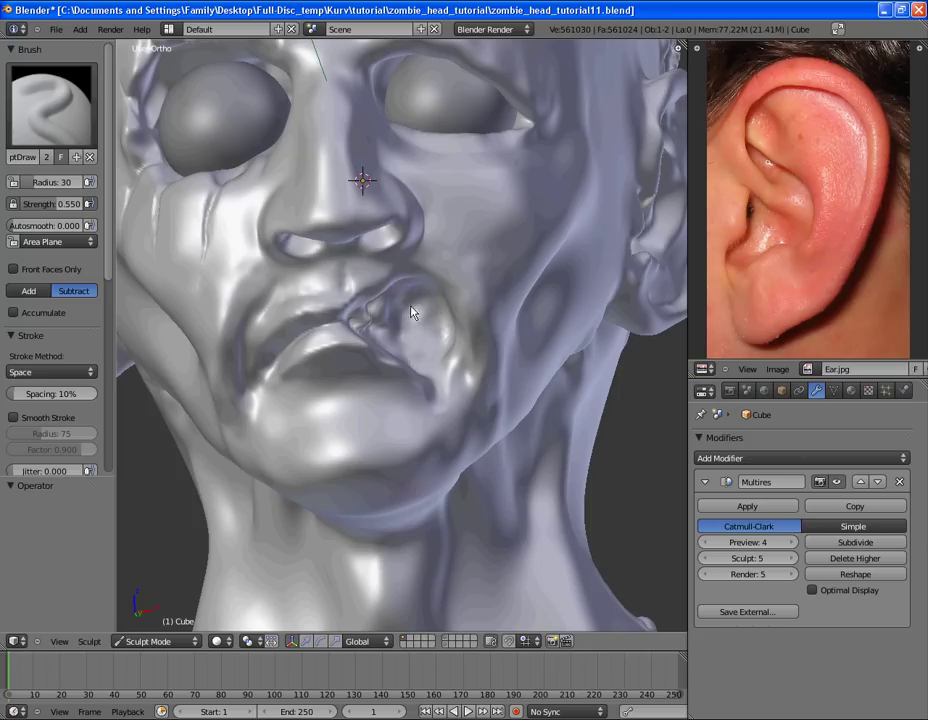
scroll(387, 294, down, 1)
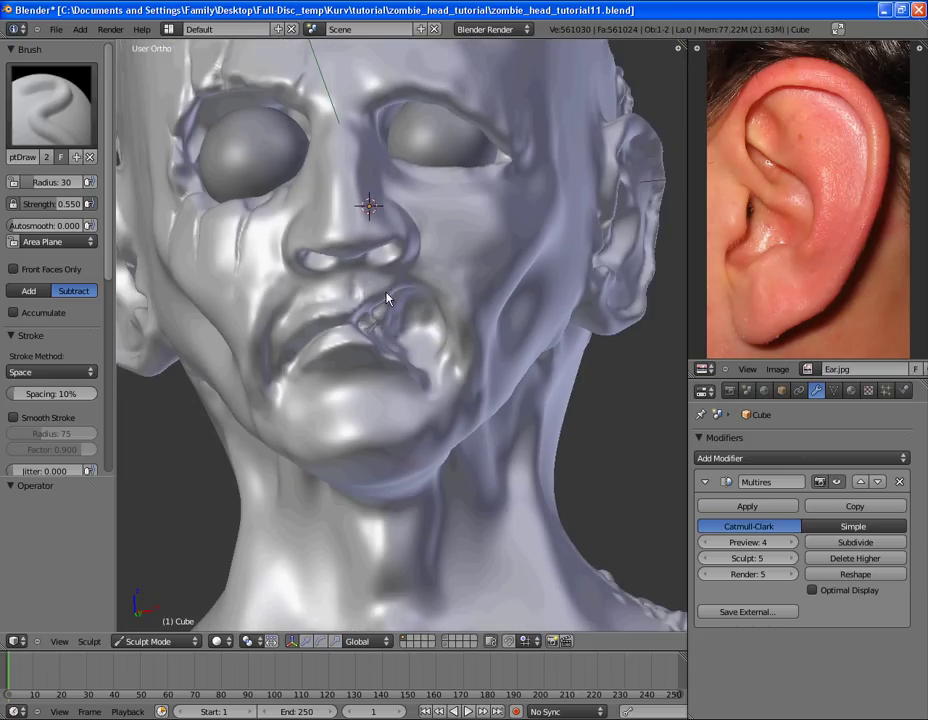
middle_drag(387, 294, 404, 309)
scroll(404, 309, up, 3)
middle_drag(474, 327, 396, 321)
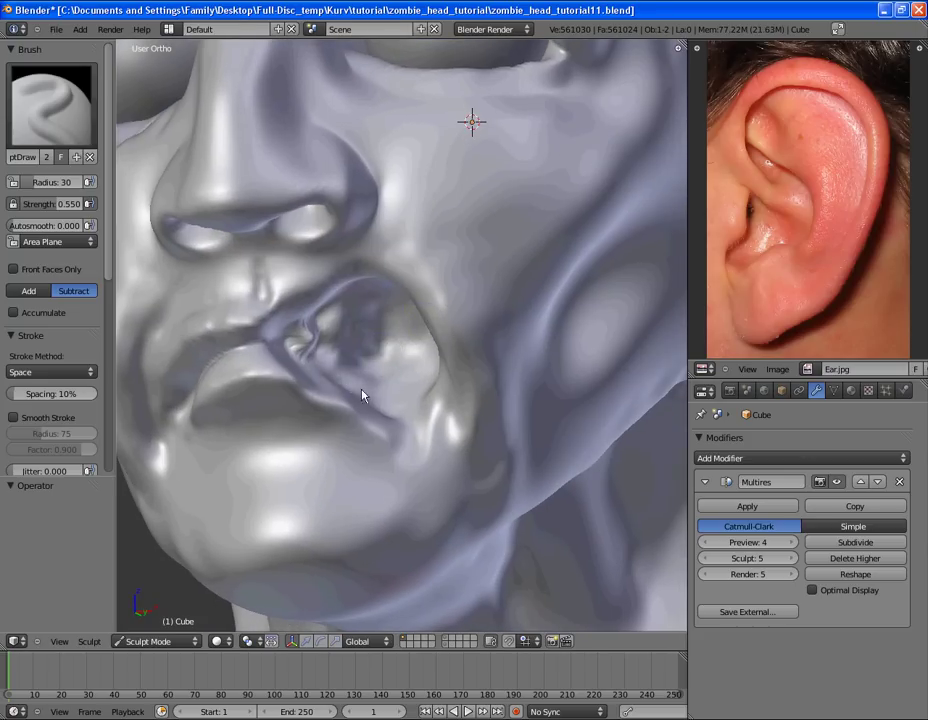
mouse_move(362, 394)
middle_down()
mouse_move(431, 375)
mouse_move(524, 296)
mouse_move(375, 323)
middle_up()
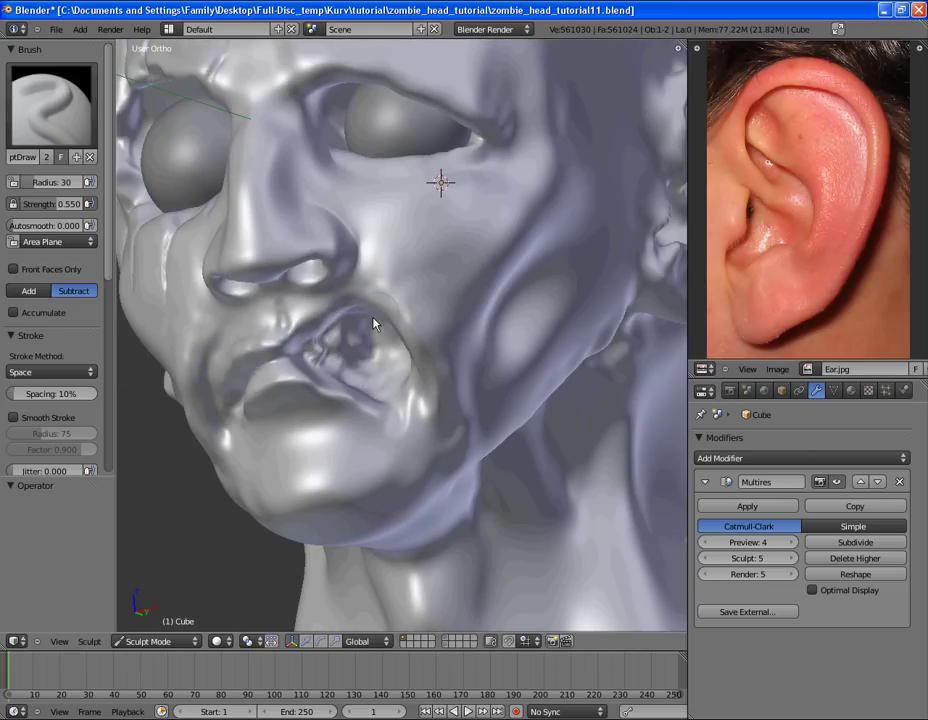
Add fine strands at the wound's inner corner with the Brush brush, and soften them with the Smooth brush.
click(52, 100)
click(52, 100)
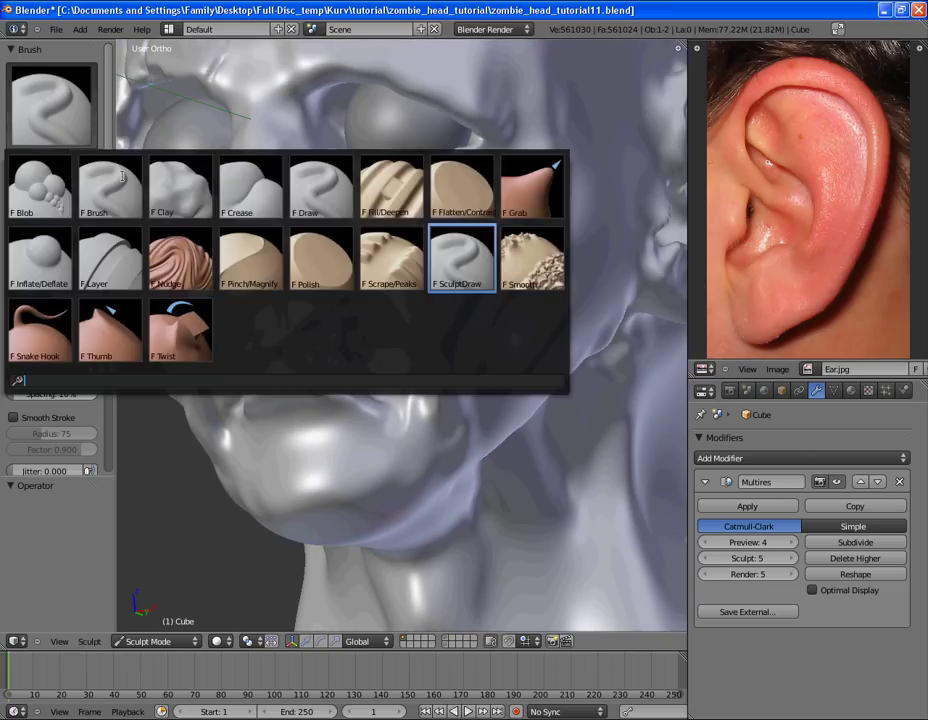
click(114, 195)
scroll(293, 362, up, 4)
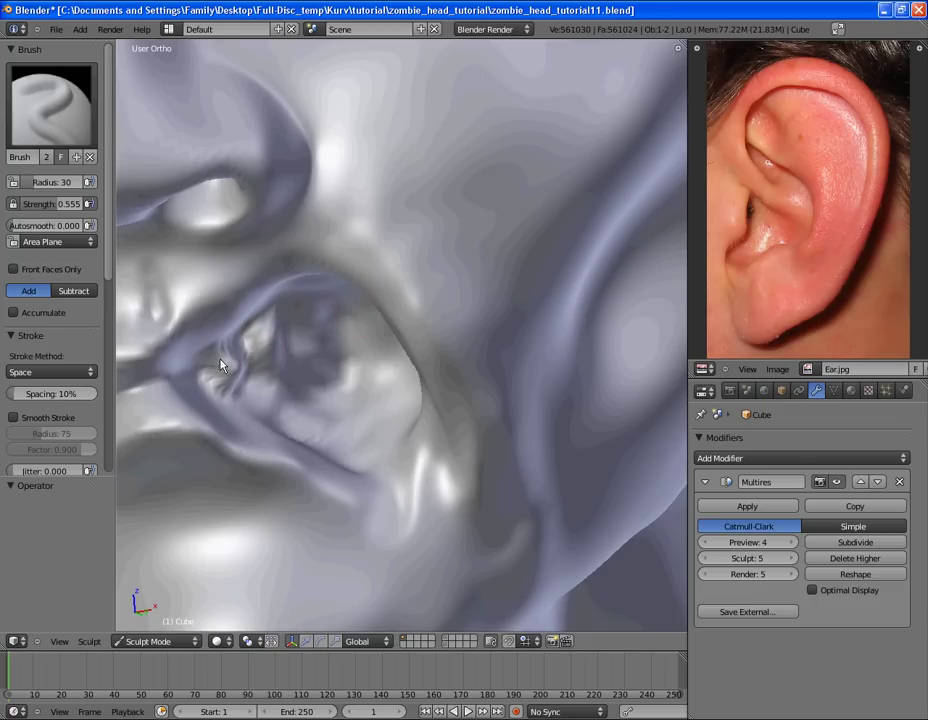
key(s)
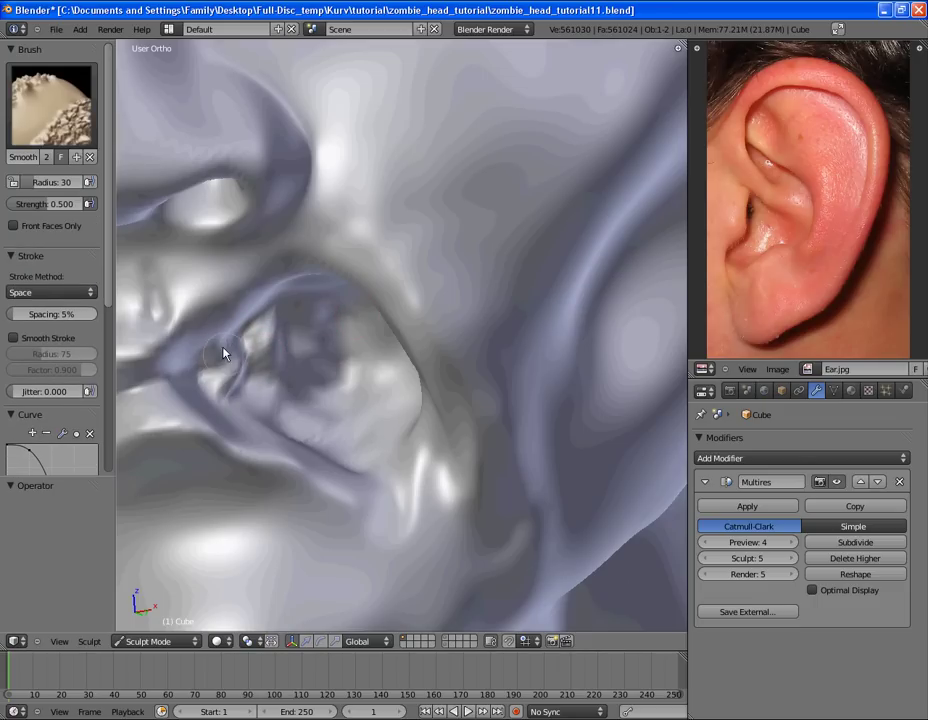
Raise more fleshy folds across the wound's interior with the Brush brush in Add mode.
click(52, 100)
click(41, 166)
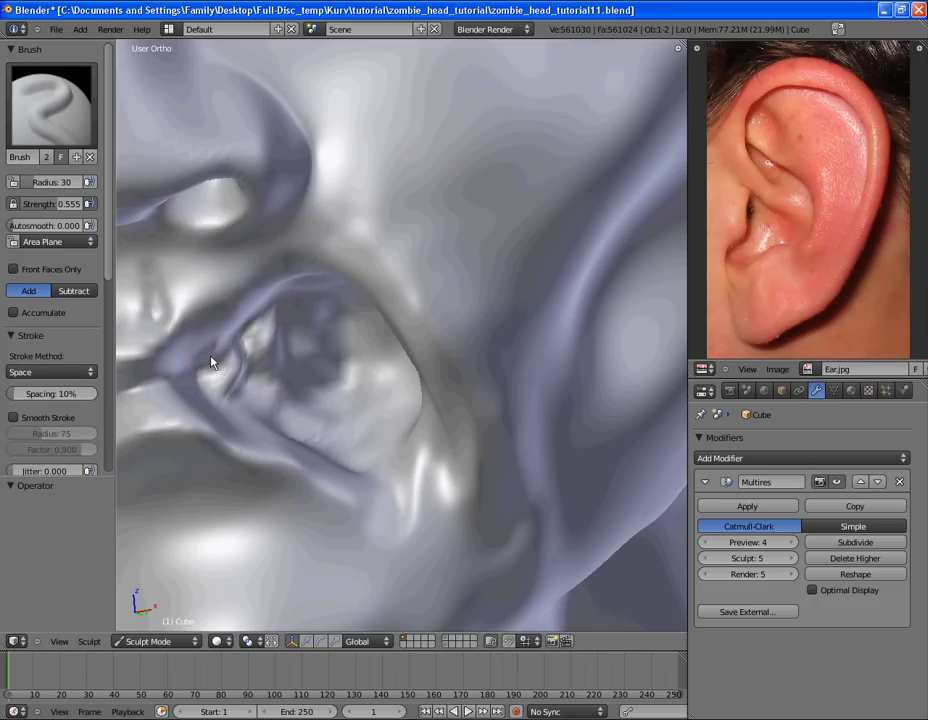
scroll(320, 368, down, 2)
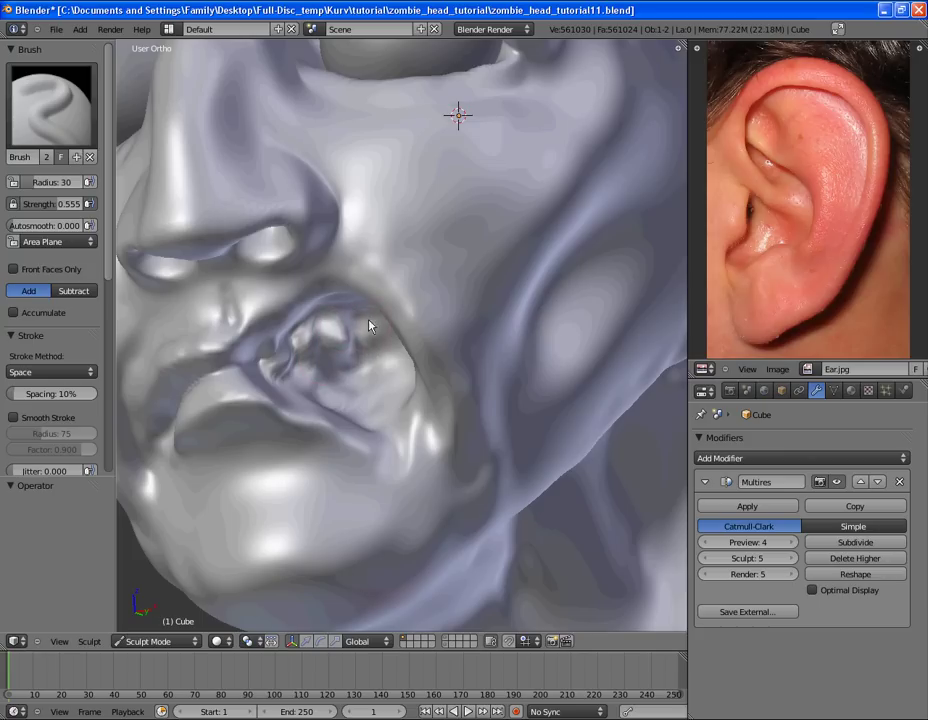
Sink a pit into the outer side of the wound's interior with SculptDraw in Subtract mode at radius 30.
mouse_move(364, 345)
middle_down()
mouse_move(425, 343)
mouse_move(422, 274)
mouse_move(451, 228)
middle_up()
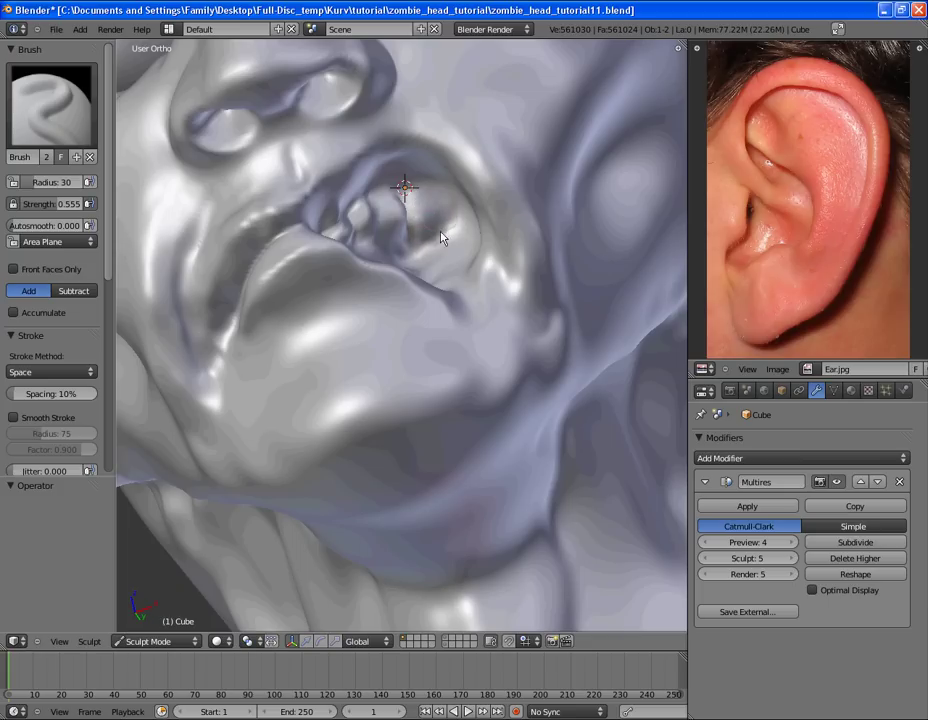
key(d)
mouse_move(453, 216)
mouse_down()
mouse_move(458, 205)
mouse_move(439, 177)
mouse_up()
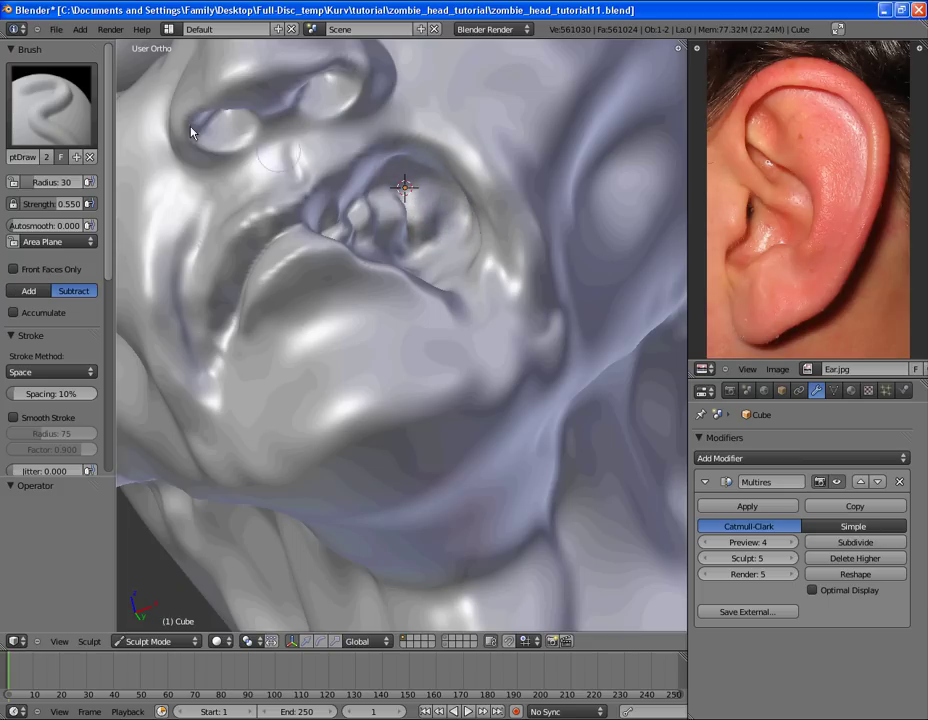
Raise folds of tissue around the outer pit with the Brush brush in Add mode at radius 30.
click(50, 100)
click(112, 182)
drag(395, 221, 443, 218)
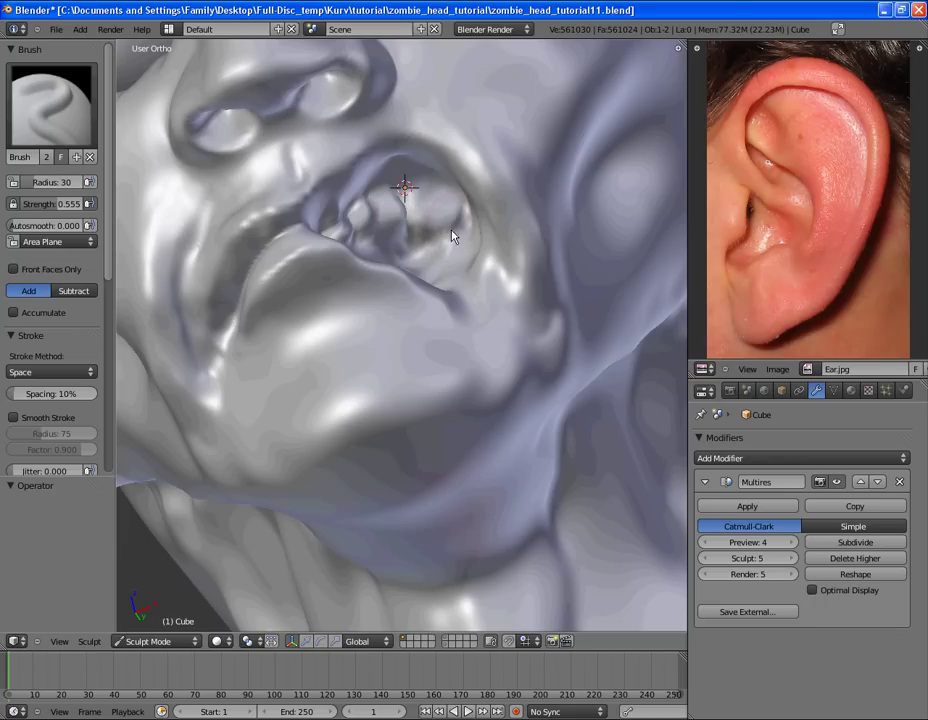
mouse_move(452, 231)
mouse_down()
mouse_move(450, 205)
mouse_move(447, 214)
mouse_up()
Set SculptDraw to radius 8 in Subtract mode for fine carving inside the wound, and switch to the Smooth brush.
key(d)
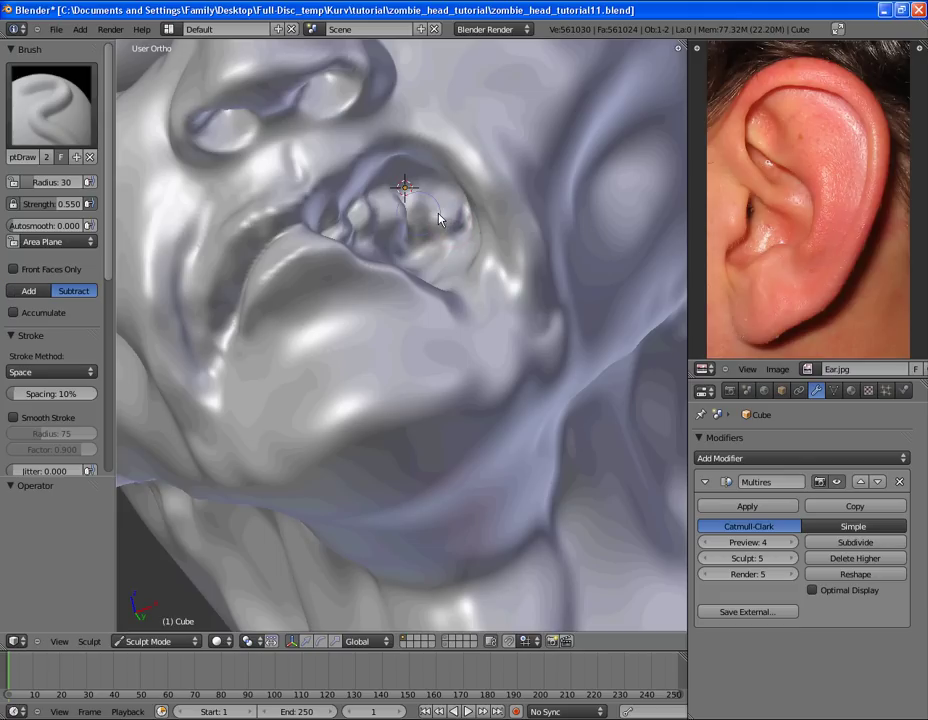
key(f)
click(421, 226)
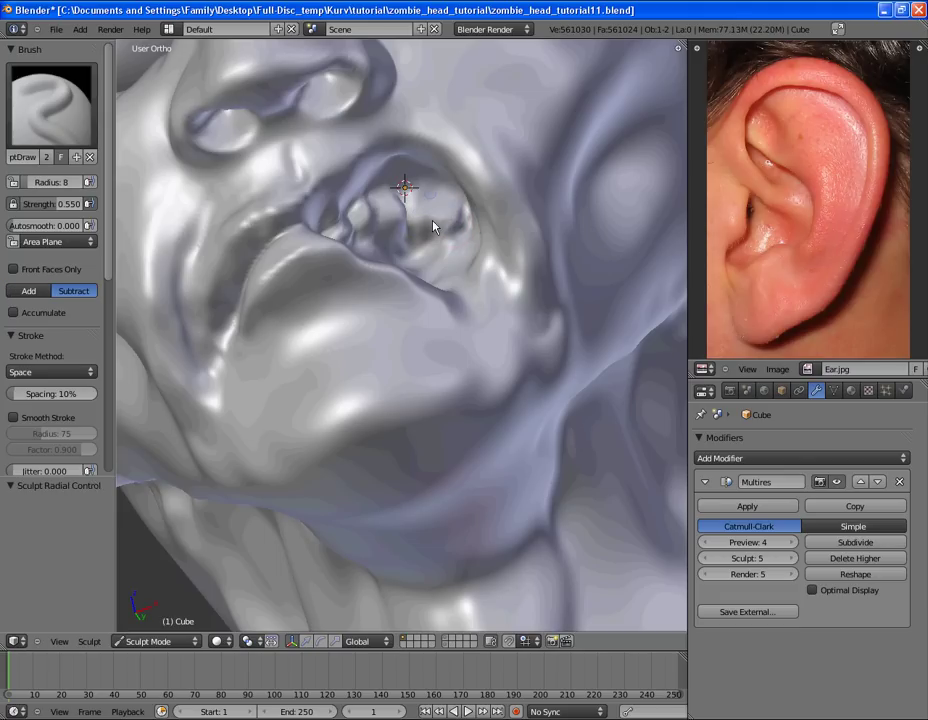
mouse_move(434, 279)
middle_down()
mouse_move(393, 253)
mouse_move(391, 299)
mouse_move(429, 296)
mouse_move(186, 230)
middle_up()
scroll(395, 274, down, 1)
scroll(418, 280, up, 3)
scroll(418, 286, down, 2)
key(s)
Build up tissue strands in the middle of the wound with the Brush brush at radius 19, and switch to the Smooth brush.
click(50, 96)
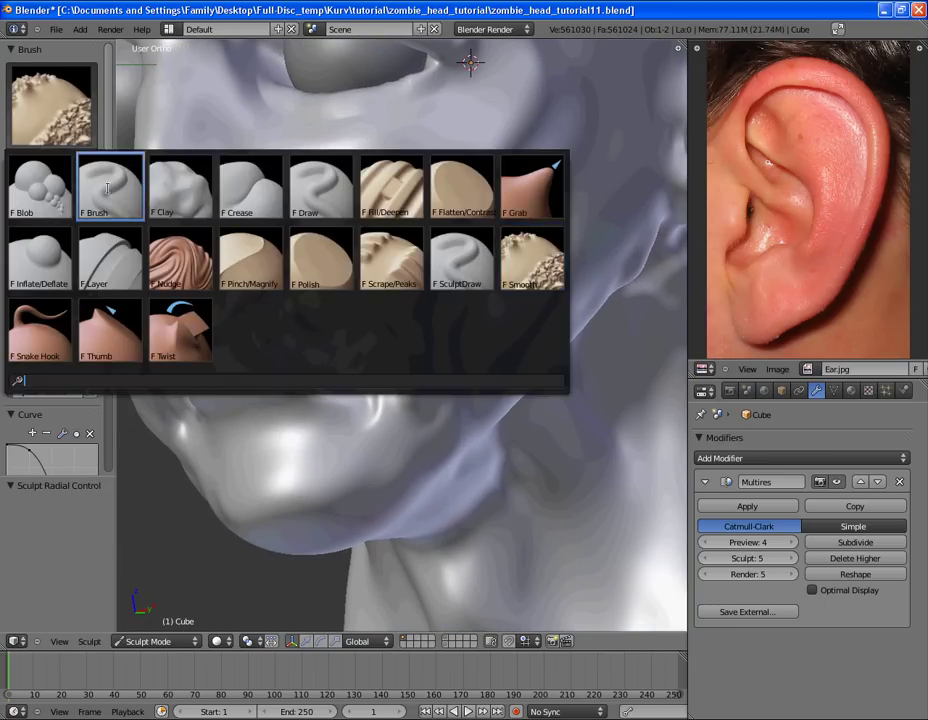
click(107, 188)
scroll(255, 310, up, 3)
mouse_move(253, 316)
middle_down()
mouse_move(219, 262)
mouse_move(337, 290)
middle_up()
drag(275, 287, 228, 281)
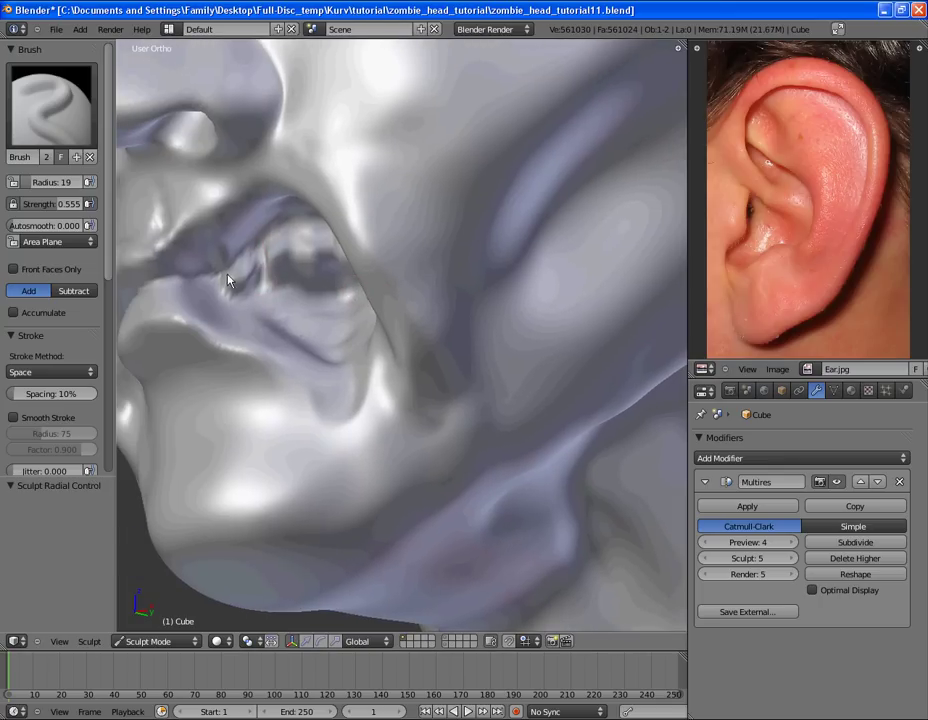
drag(296, 246, 313, 286)
mouse_move(275, 279)
middle_down()
mouse_move(331, 335)
mouse_move(431, 290)
mouse_move(380, 330)
mouse_move(435, 290)
mouse_move(435, 356)
mouse_move(414, 394)
mouse_move(410, 365)
mouse_move(503, 317)
mouse_move(425, 342)
middle_up()
key(s)
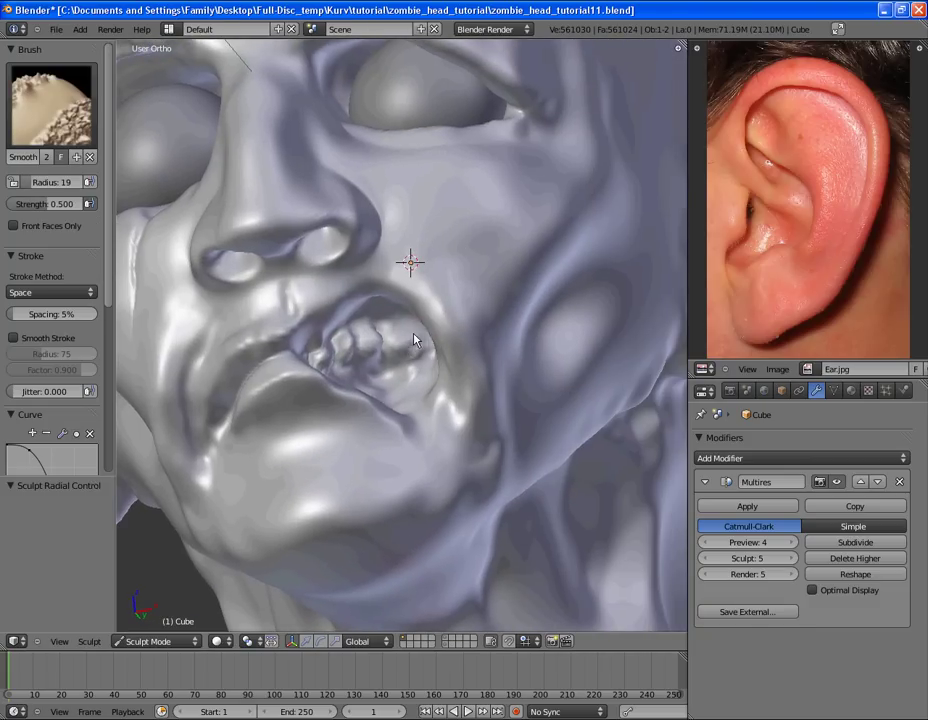
Add tissue along the lower part of the wound's interior with the Brush brush in Add mode at radius 24.
middle_drag(408, 352, 406, 326)
scroll(407, 320, up, 4)
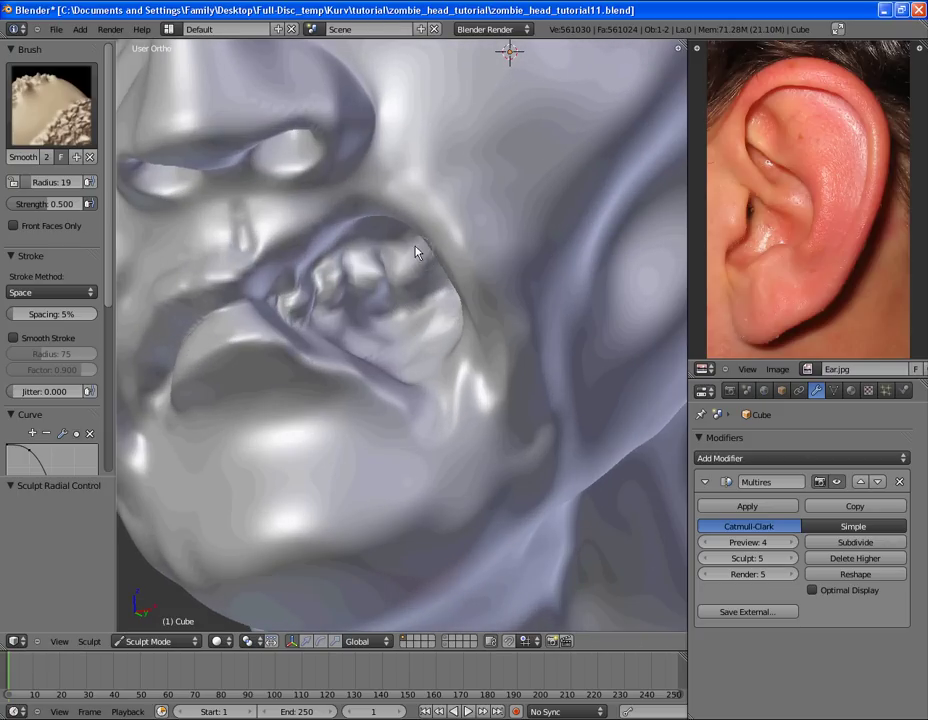
middle_drag(416, 252, 300, 230)
click(50, 105)
click(110, 186)
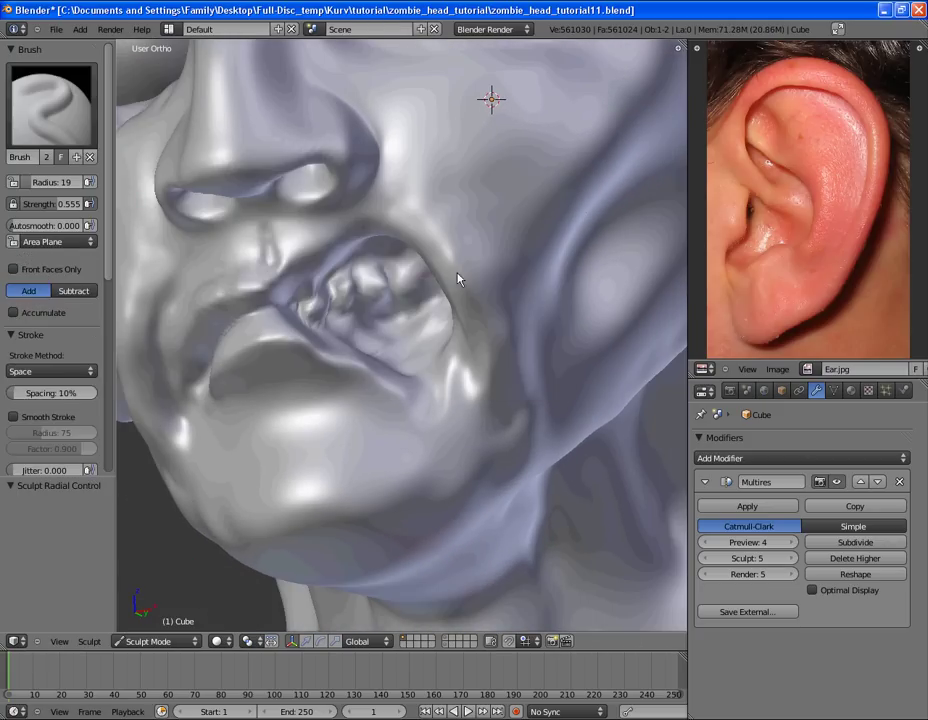
mouse_move(458, 279)
middle_down()
mouse_move(379, 362)
mouse_move(408, 306)
mouse_move(331, 300)
middle_up()
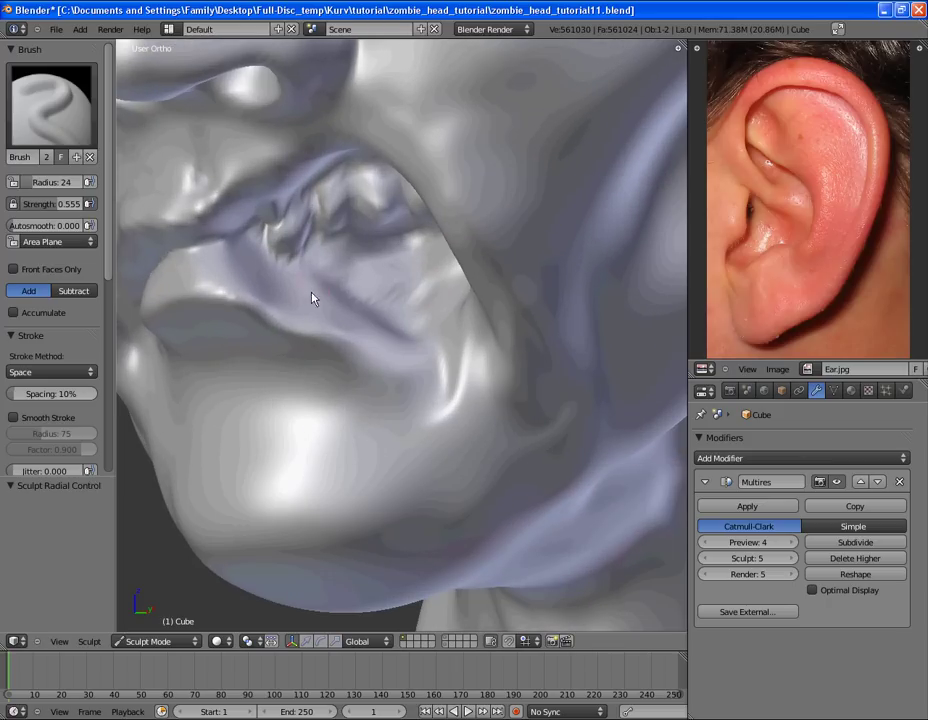
drag(290, 280, 344, 286)
Carve a groove just inside the wound's lower lip with SculptDraw in Subtract mode at radius 32.
key(f)
click(331, 297)
key(d)
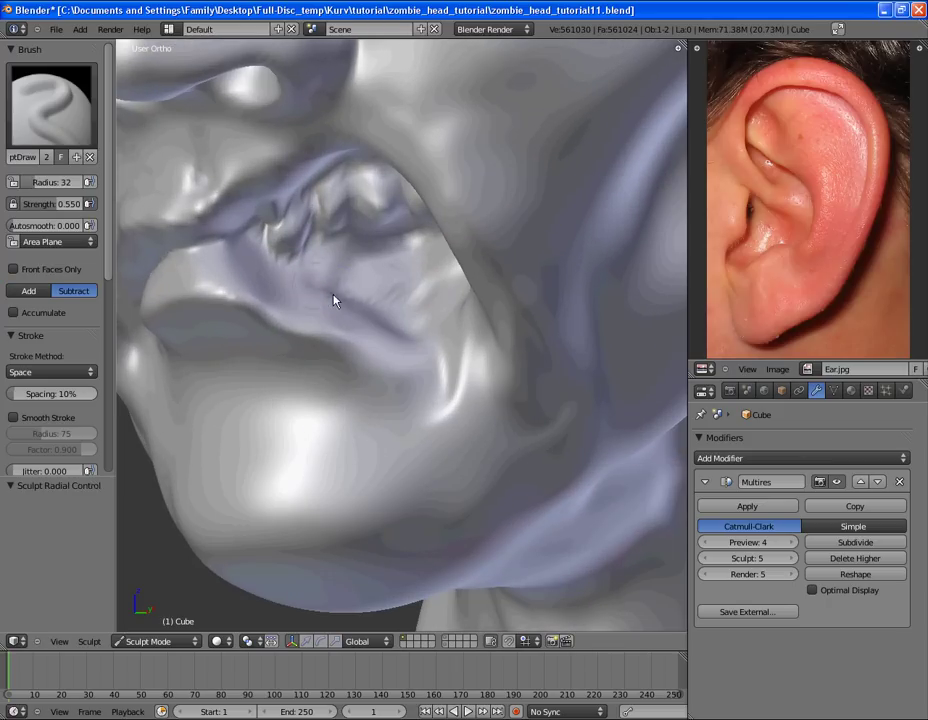
drag(333, 298, 290, 277)
Raise a lower row of tooth-like lumps inside the wound with the Brush brush in Add mode at radius 32.
click(52, 105)
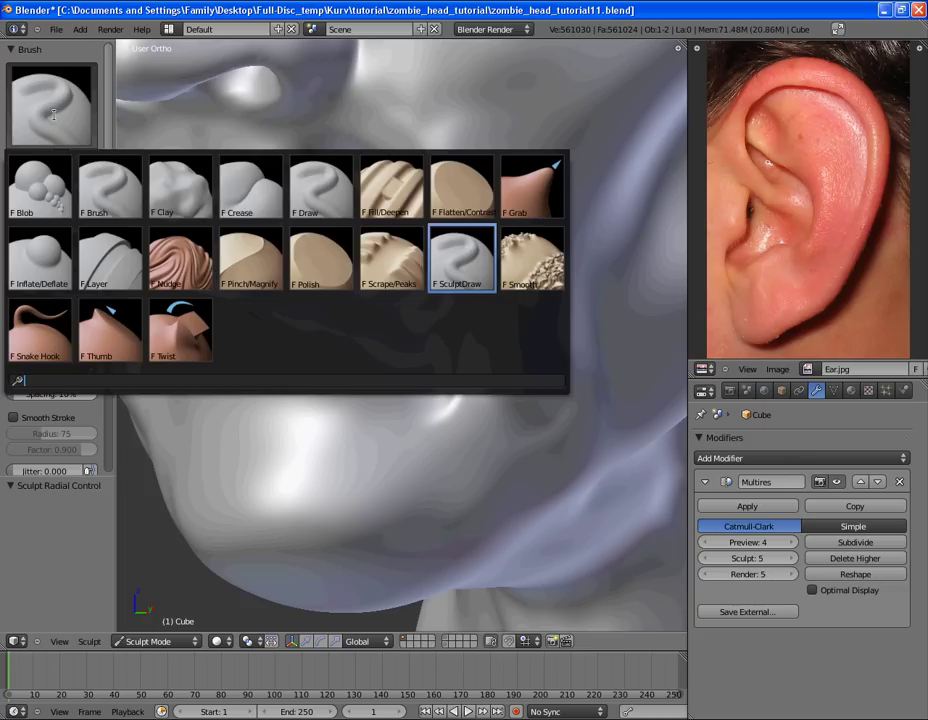
click(110, 184)
mouse_move(290, 266)
mouse_down()
mouse_move(298, 298)
mouse_move(324, 288)
mouse_move(340, 256)
mouse_move(386, 266)
mouse_up()
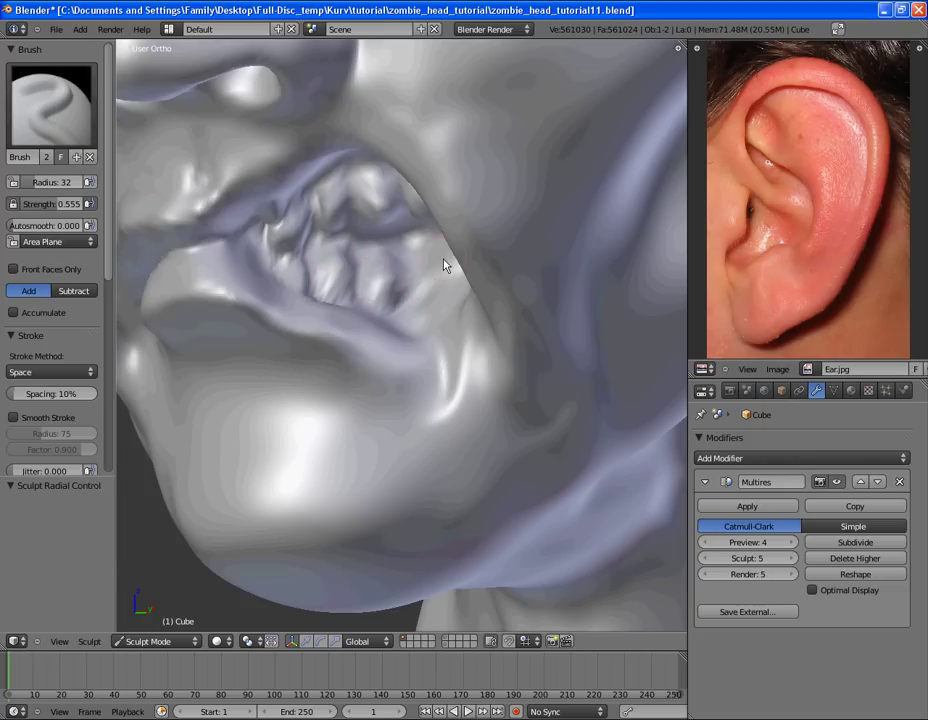
mouse_move(445, 265)
middle_down()
mouse_move(478, 321)
mouse_move(388, 318)
middle_up()
mouse_move(386, 316)
mouse_down()
mouse_move(375, 325)
mouse_move(371, 313)
mouse_move(392, 294)
mouse_move(395, 316)
mouse_move(376, 332)
mouse_move(250, 329)
mouse_up()
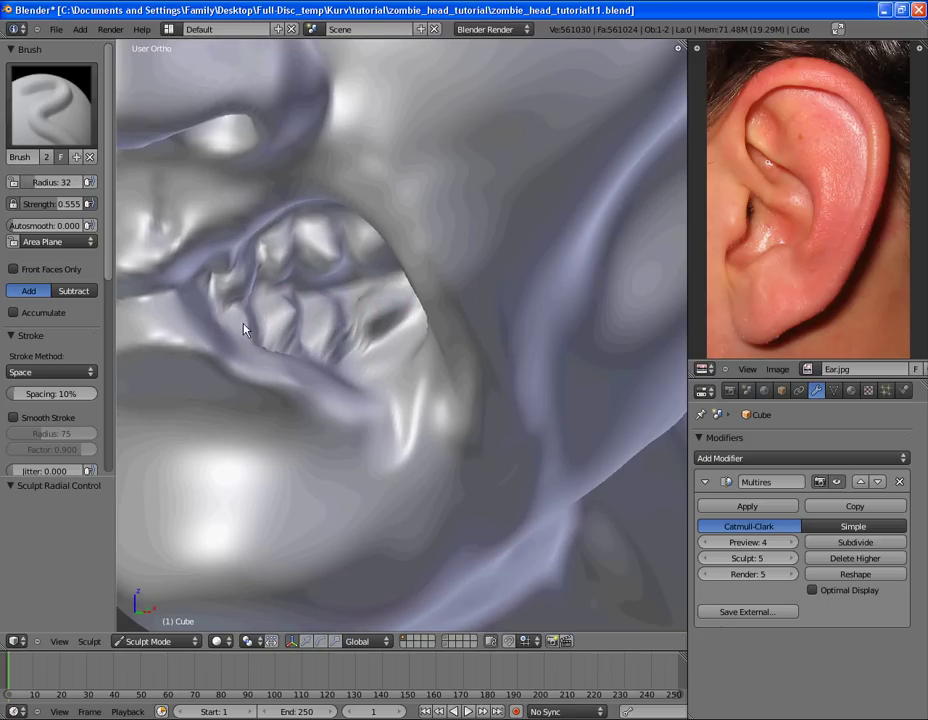
Shape raised ridges around the hollows at the wound's outer corner with the Brush brush in Add mode at radius 32.
mouse_move(243, 330)
middle_down()
mouse_move(342, 387)
mouse_move(425, 304)
middle_up()
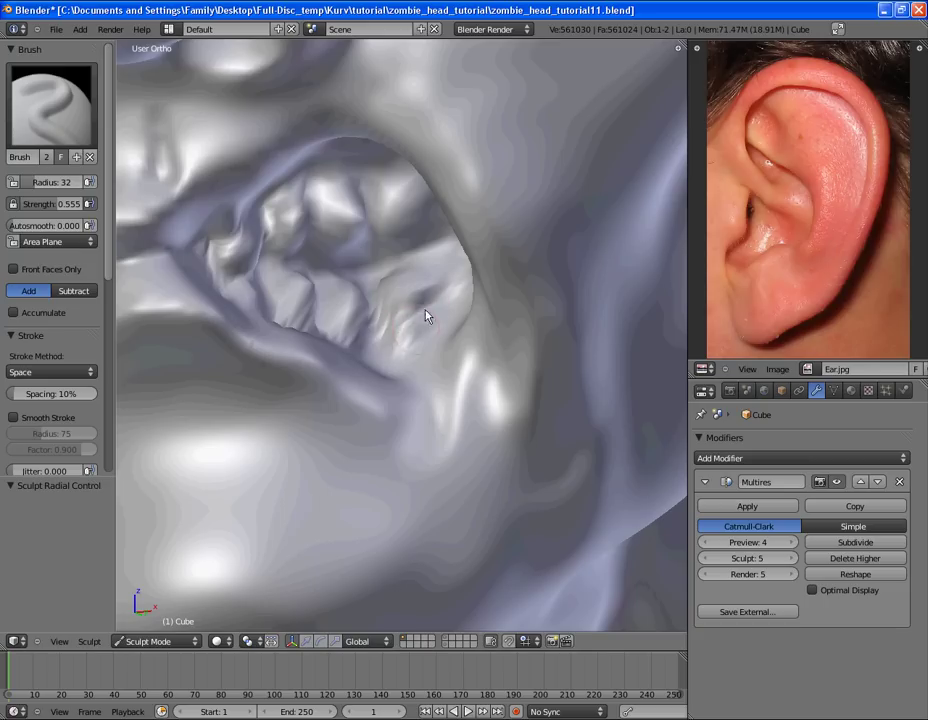
mouse_move(425, 316)
mouse_down()
mouse_move(394, 280)
mouse_move(405, 250)
mouse_up()
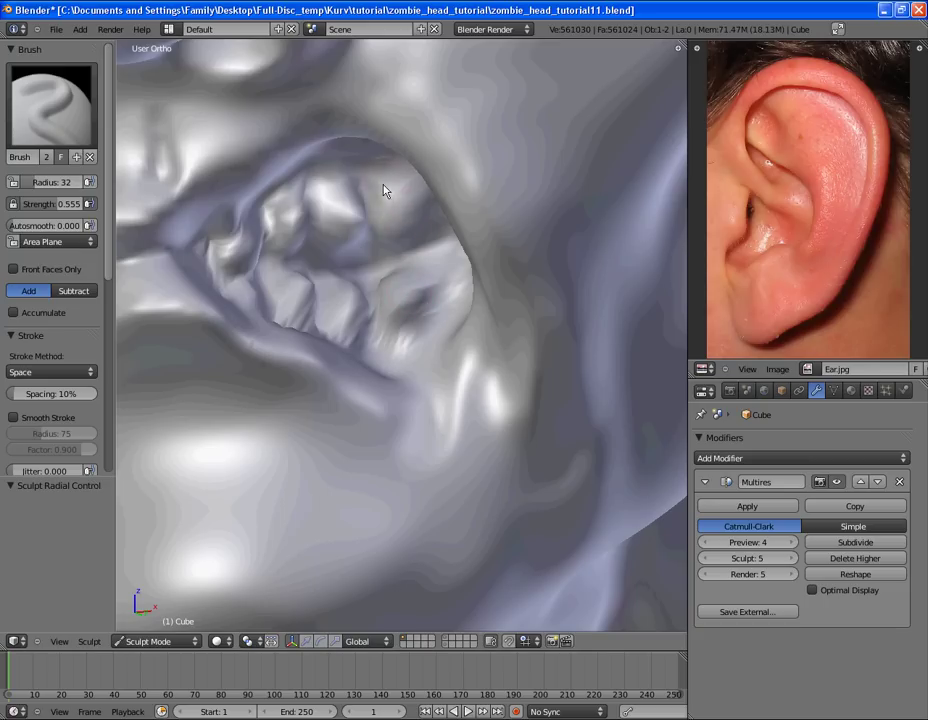
mouse_move(412, 263)
middle_down()
mouse_move(455, 297)
mouse_move(501, 265)
middle_up()
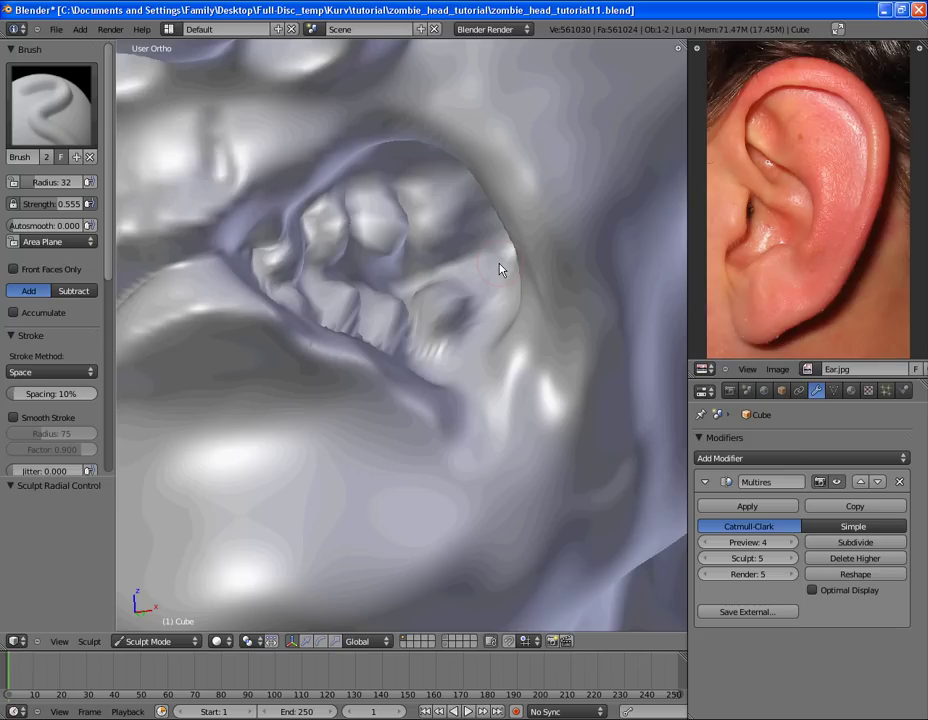
mouse_move(497, 283)
mouse_down()
mouse_move(491, 263)
mouse_move(441, 311)
mouse_move(433, 346)
mouse_up()
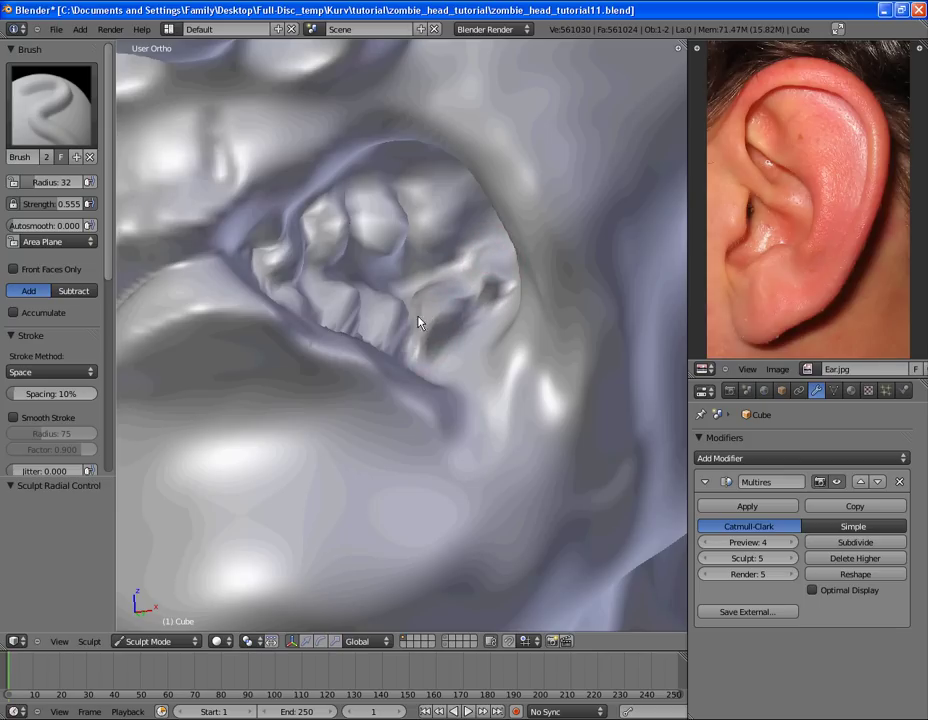
Deepen the gap between the upper and lower rows of lumps using SculptDraw in Subtract mode at radius 15 and strength 0.855.
key(d)
key(f)
click(357, 277)
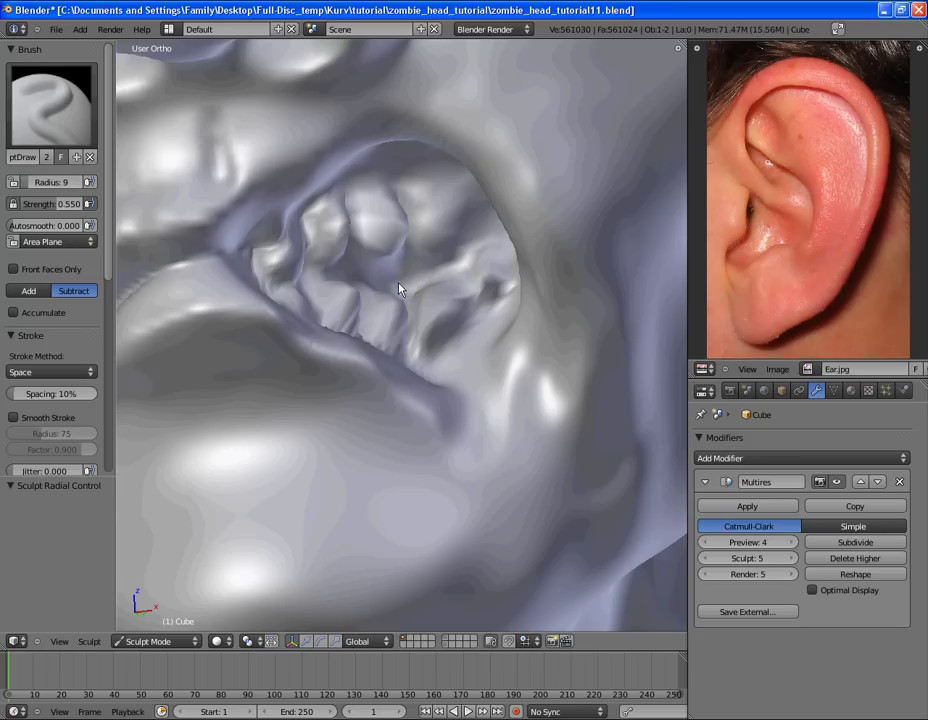
key(f)
click(425, 282)
key(shift+f)
click(400, 281)
click(323, 273)
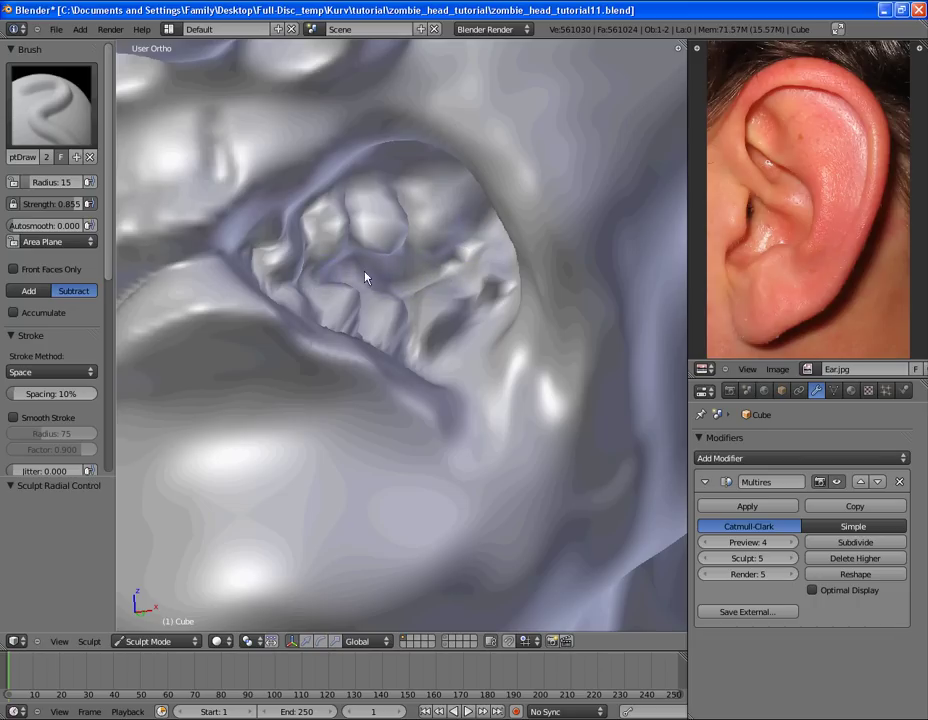
Carve small pits at the wound's inner corner near the lips with SculptDraw, and smooth the surface there.
scroll(405, 370, down, 2)
mouse_move(408, 383)
middle_down()
mouse_move(395, 416)
mouse_move(413, 375)
mouse_move(307, 398)
middle_up()
scroll(395, 416, up, 2)
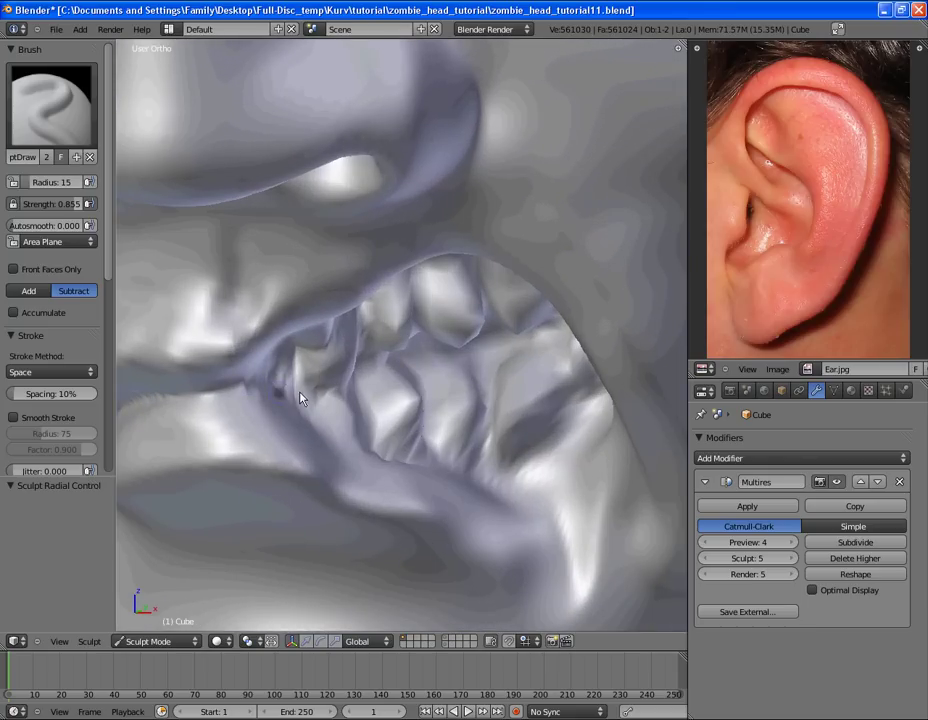
click(299, 391)
mouse_move(269, 378)
shift+mouse_down()
mouse_move(286, 405)
mouse_move(309, 388)
mouse_move(290, 400)
shift+mouse_up()
Raise tissue at the wound's upper outer side with the Brush brush, and sink the area around it with SculptDraw at radius 28.
click(50, 100)
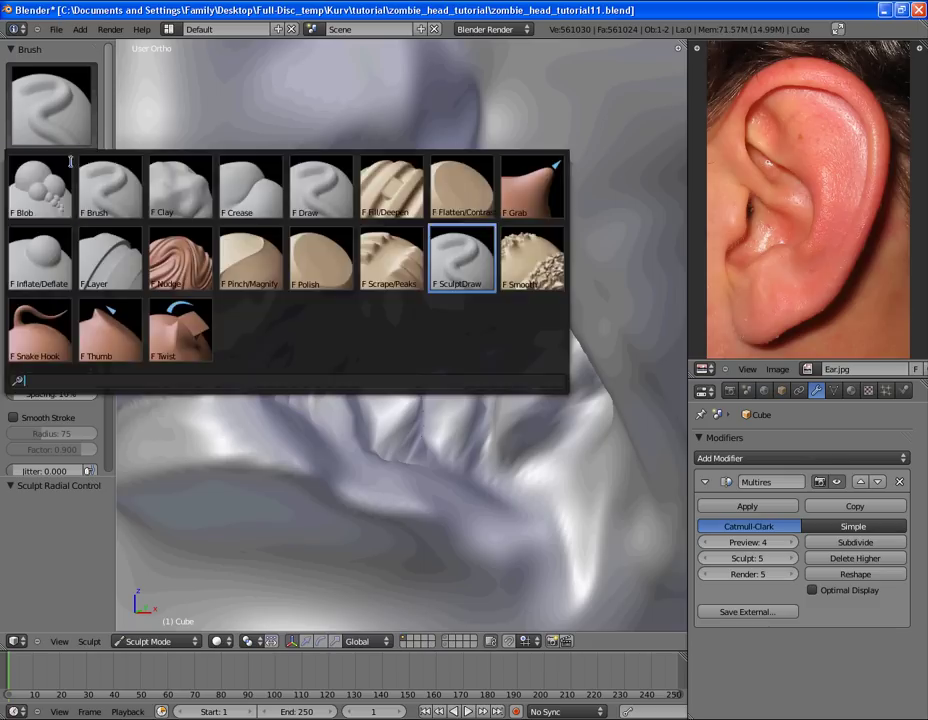
click(125, 200)
mouse_move(278, 373)
middle_down()
mouse_move(360, 414)
mouse_move(410, 292)
mouse_move(373, 410)
mouse_move(339, 405)
middle_up()
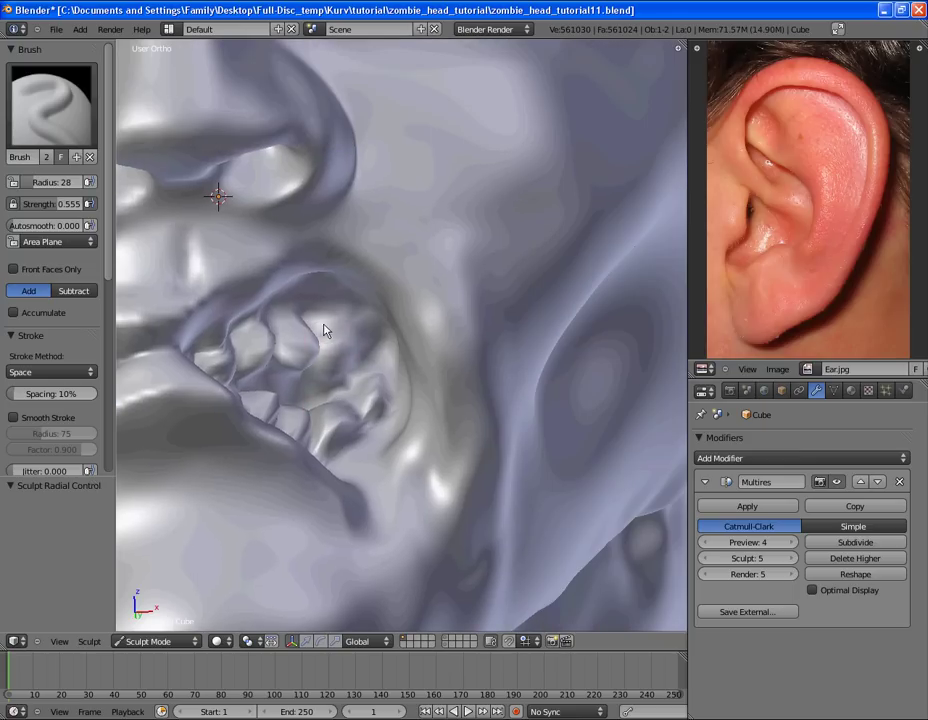
key(d)
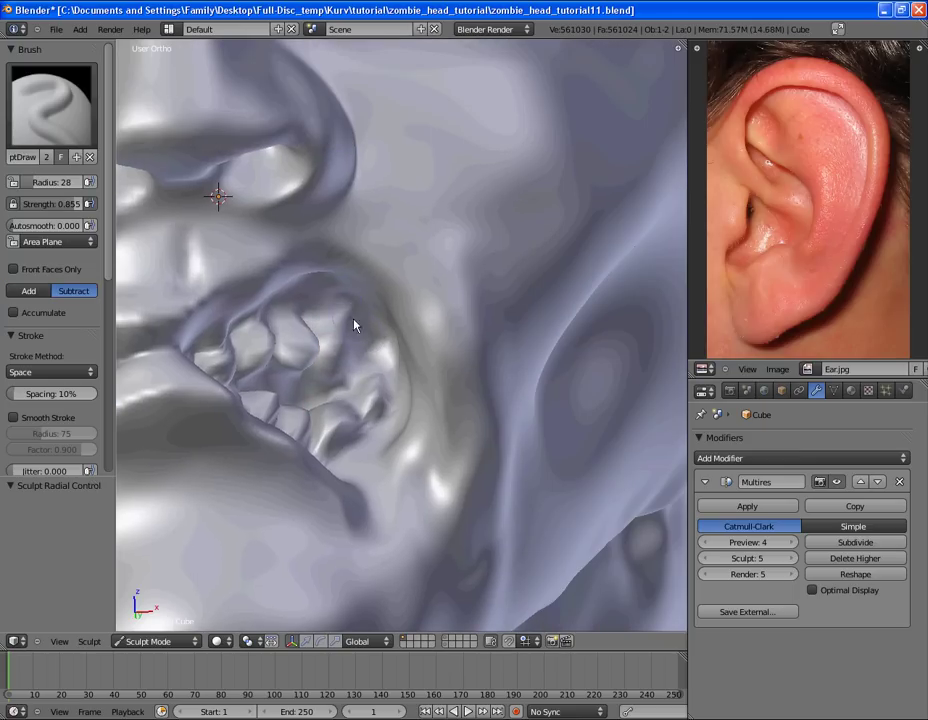
mouse_move(354, 325)
mouse_down()
mouse_move(331, 290)
mouse_move(379, 345)
mouse_up()
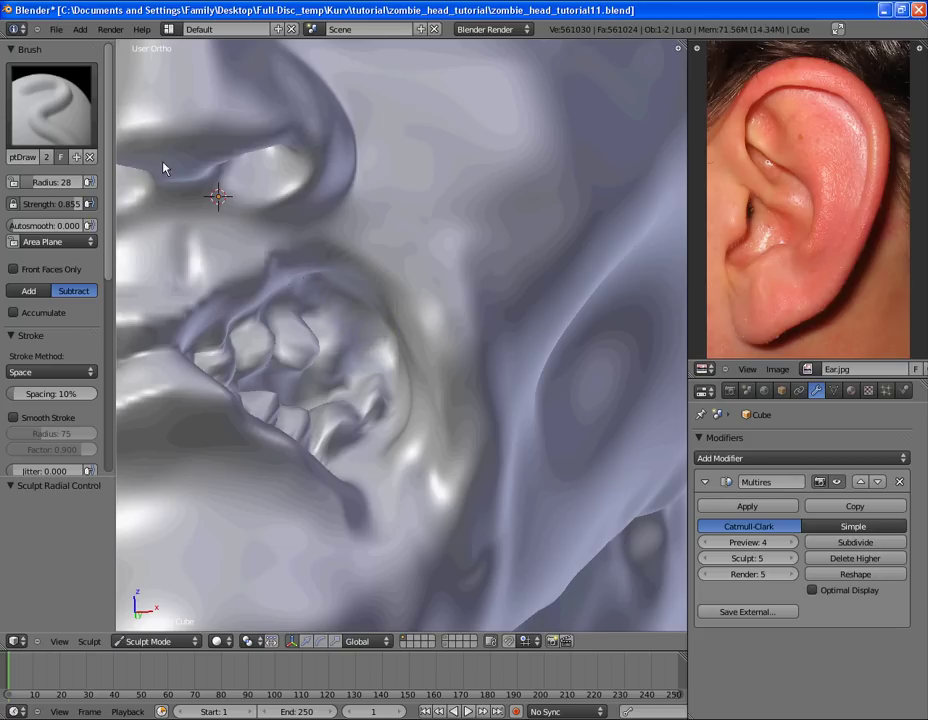
Sharpen the creases between the upper lumps with the Crease brush in Subtract mode at radius 53 and strength 0.280.
click(52, 103)
click(252, 190)
mouse_move(296, 265)
middle_down()
mouse_move(379, 294)
mouse_move(362, 336)
middle_up()
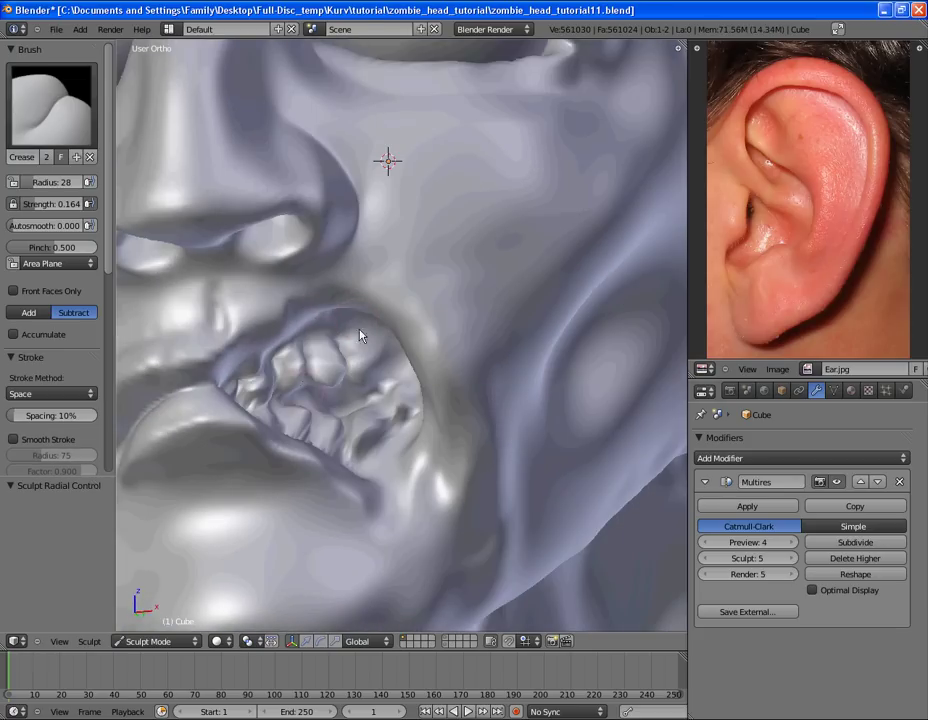
scroll(362, 336, up, 3)
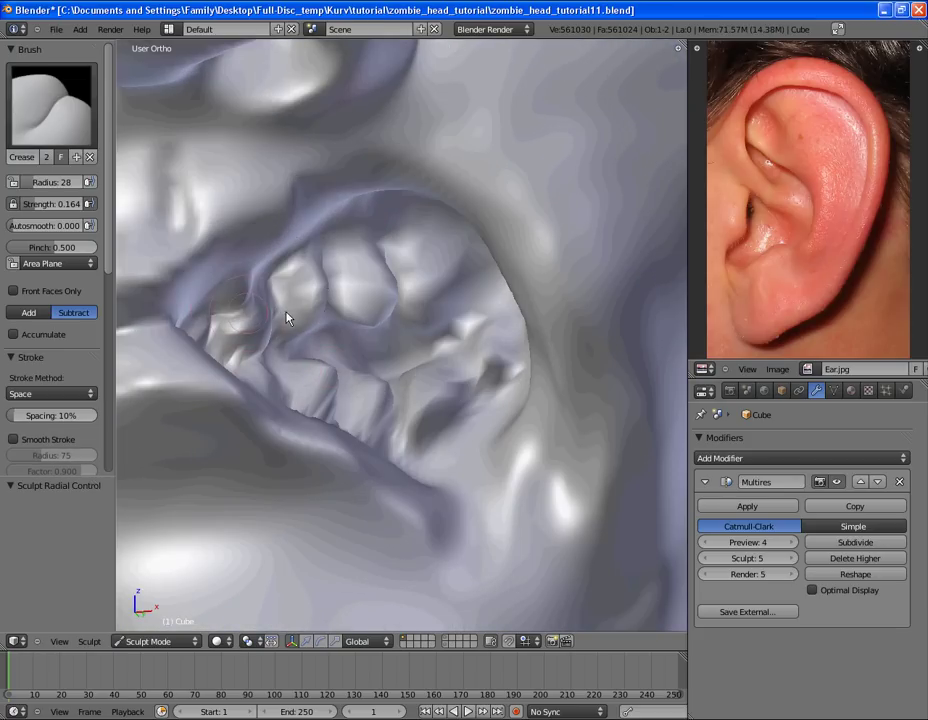
click(288, 312)
key(shift+f)
click(323, 271)
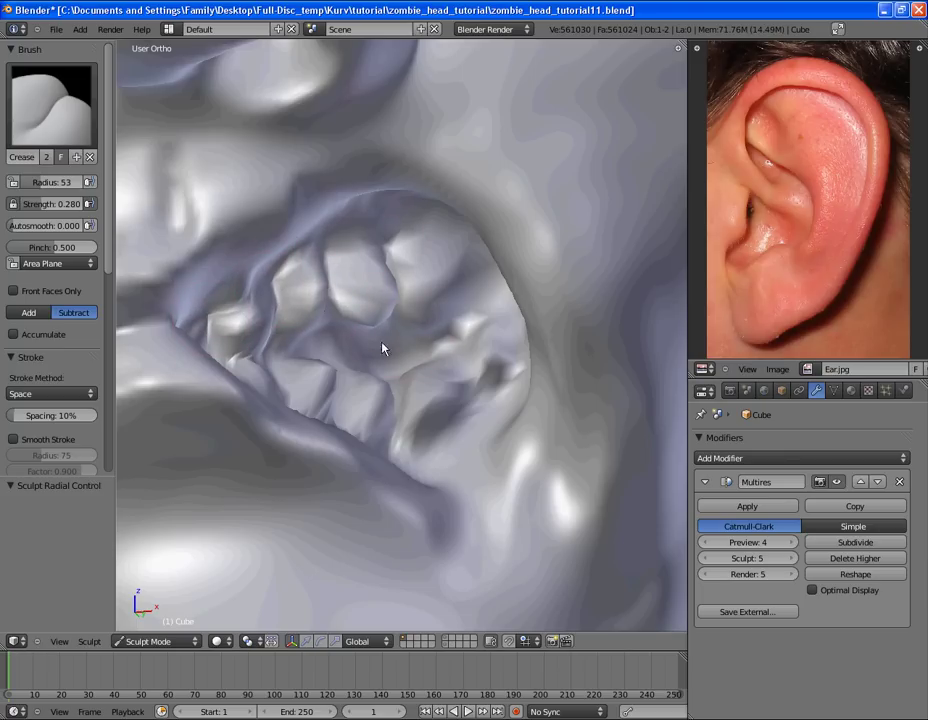
drag(450, 346, 490, 317)
Try to deepen the hollow at the wound's outer corner with SculptDraw in Subtract mode at radius 53.
mouse_move(427, 368)
middle_down()
mouse_move(395, 280)
mouse_move(425, 377)
middle_up()
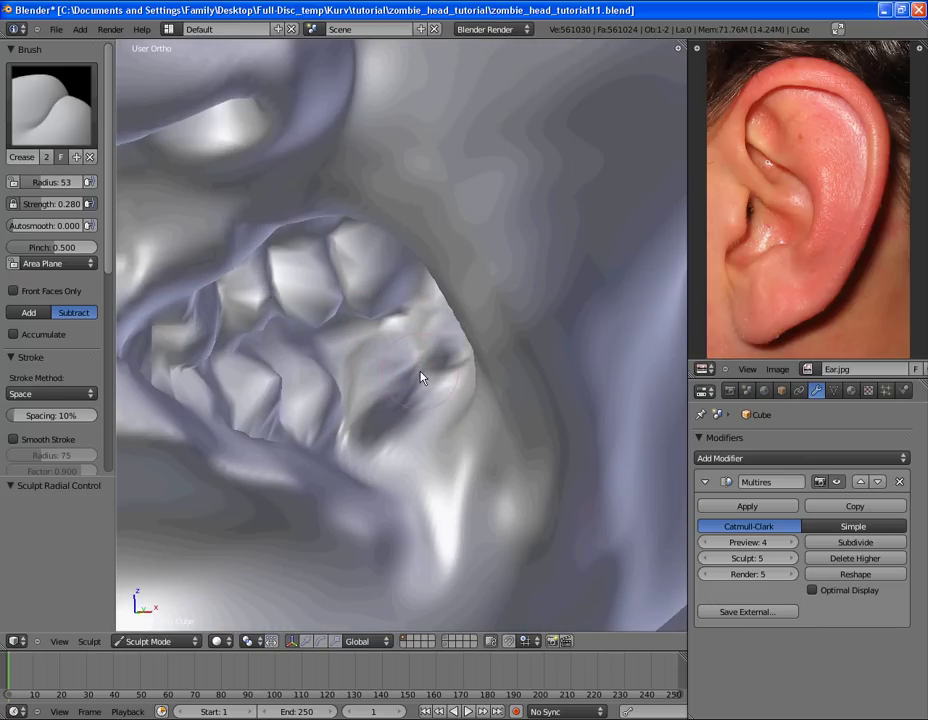
key(d)
drag(380, 399, 346, 358)
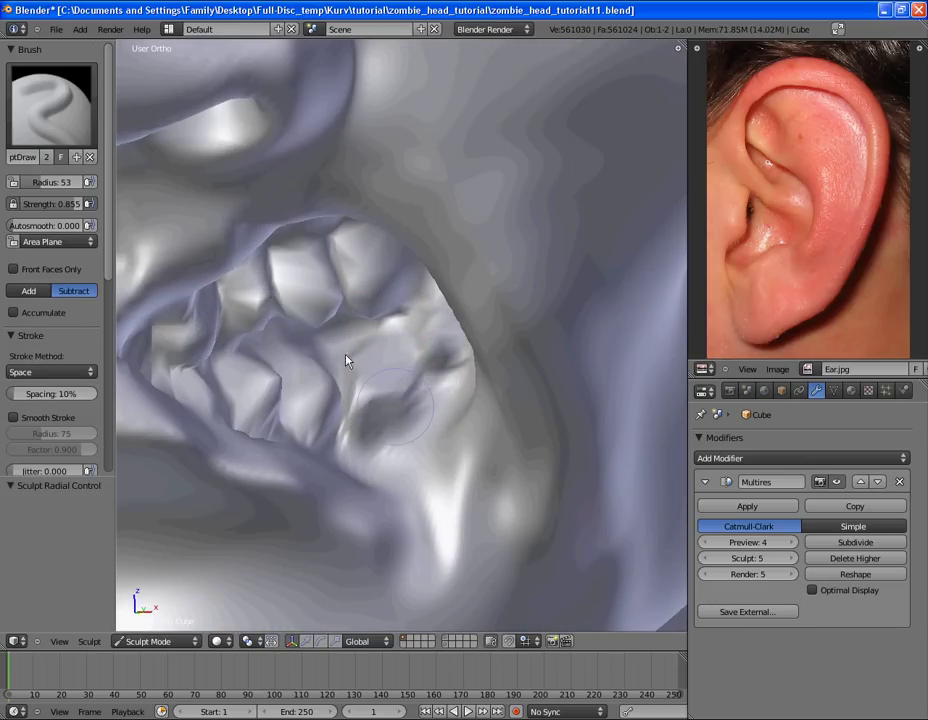
click(74, 143)
click(110, 186)
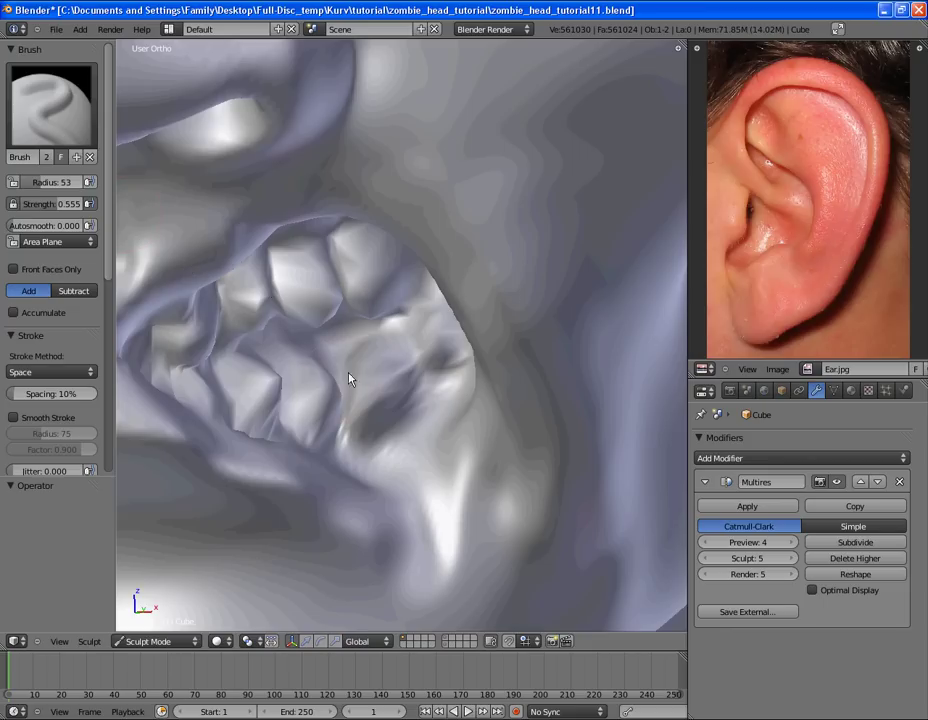
Cut sharp creases through the tissue at the wound's outer corner with the Crease brush at radius 53 and strength 0.280.
click(45, 136)
click(250, 190)
mouse_move(400, 290)
middle_down()
mouse_move(429, 269)
mouse_move(387, 246)
middle_up()
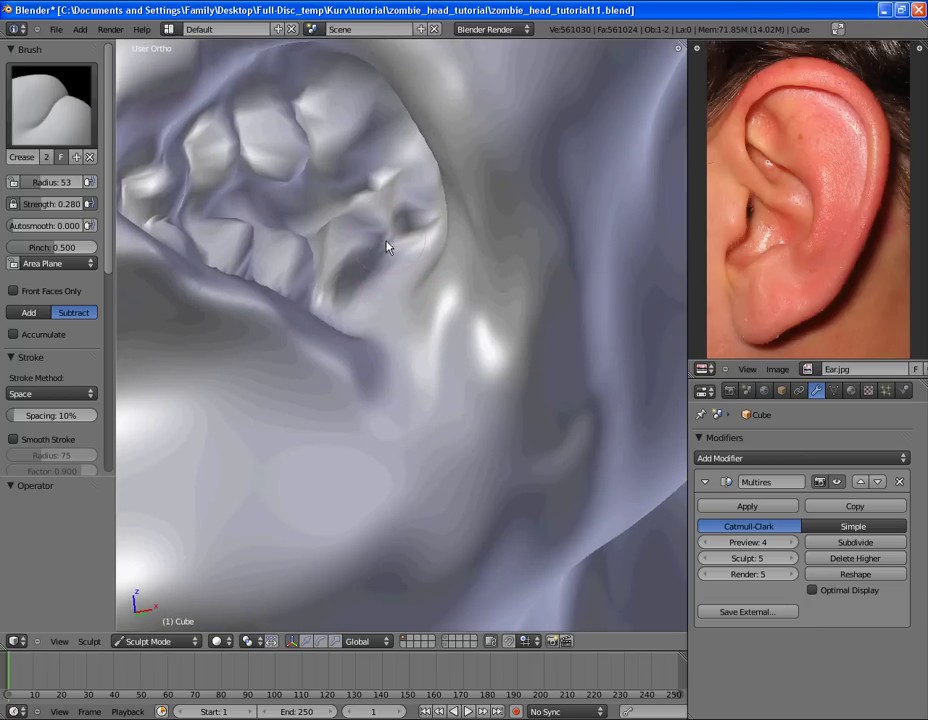
mouse_move(383, 208)
mouse_down()
mouse_move(384, 228)
mouse_move(402, 242)
mouse_up()
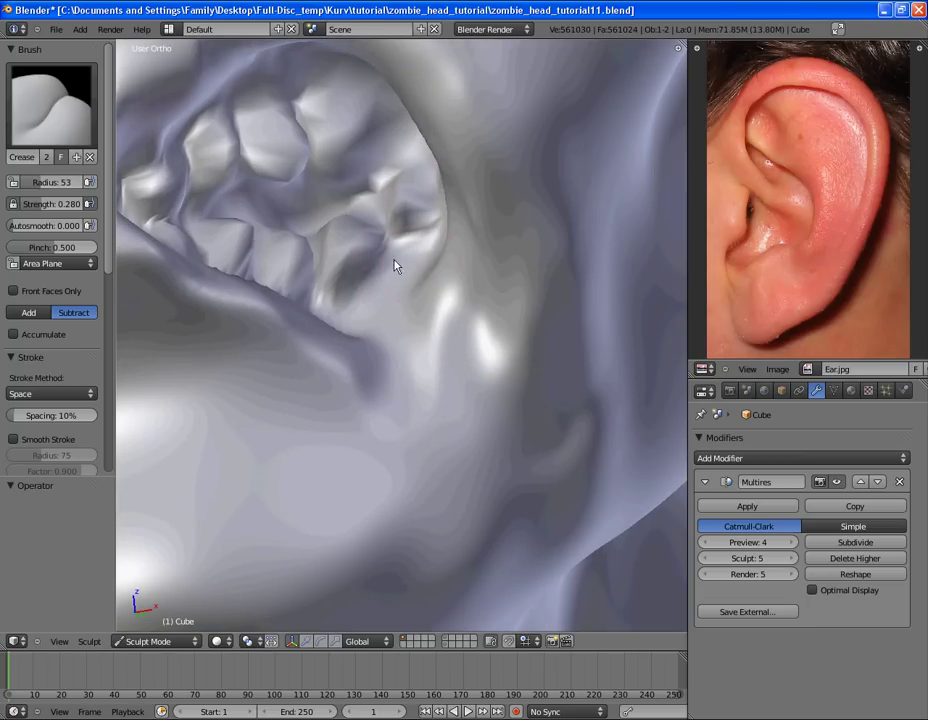
drag(331, 250, 333, 315)
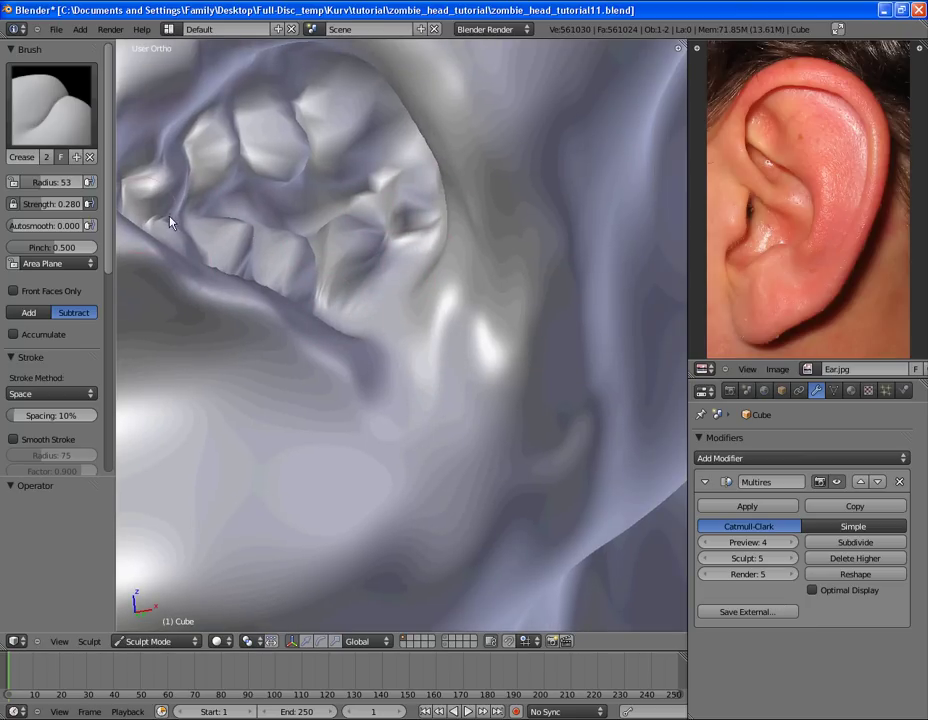
Sharpen the folds along the wound's upper rim and between the inner lumps with the Crease brush at radius 53 and strength 0.280.
scroll(366, 275, down, 2)
middle_drag(366, 275, 368, 300)
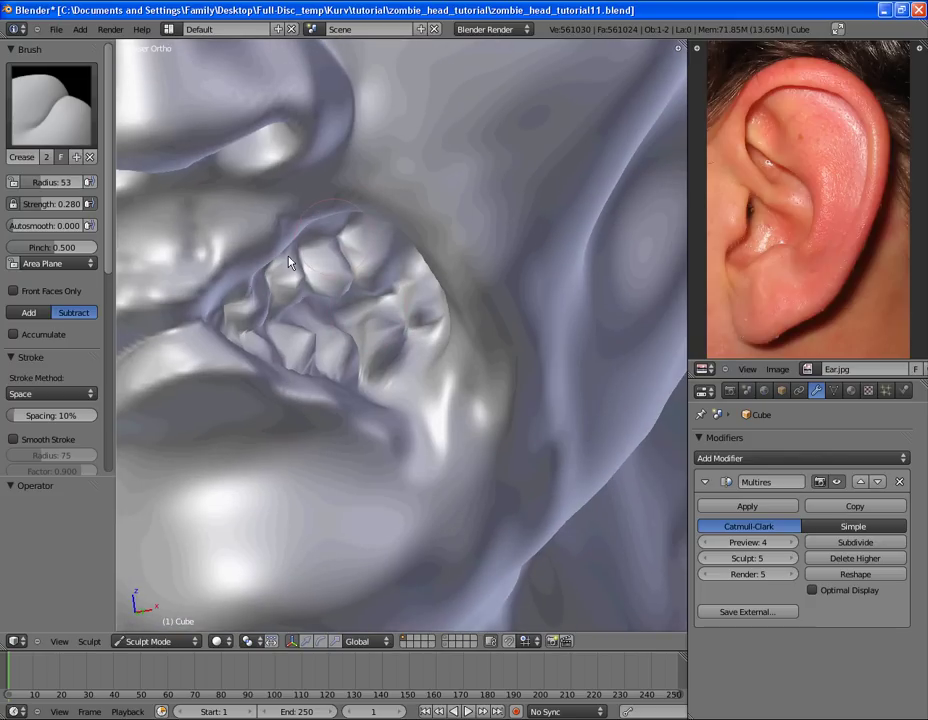
drag(289, 262, 222, 319)
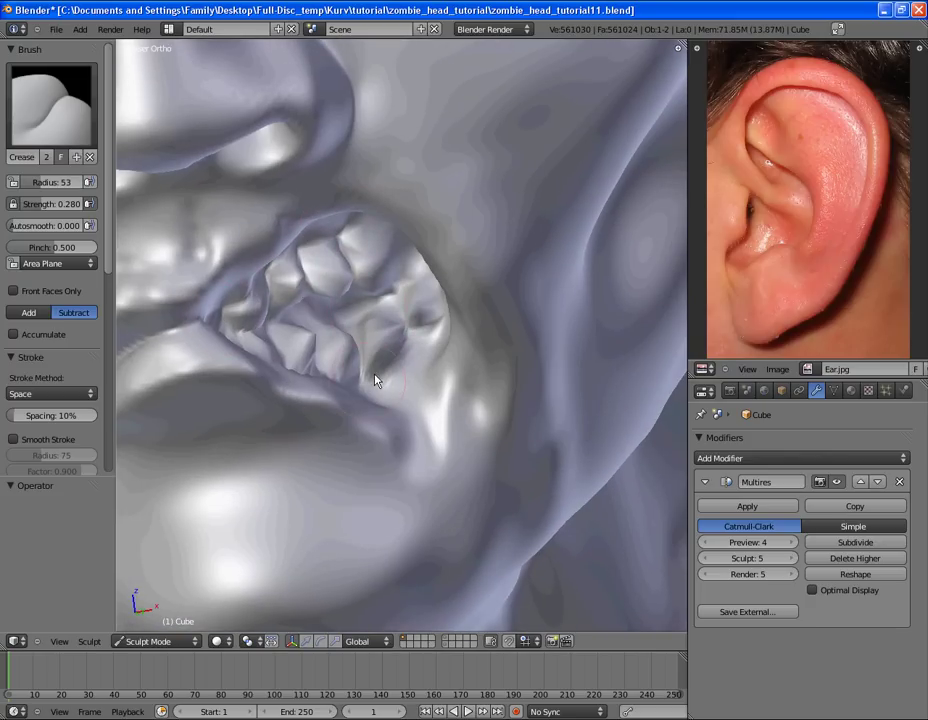
drag(404, 379, 424, 335)
drag(429, 271, 305, 320)
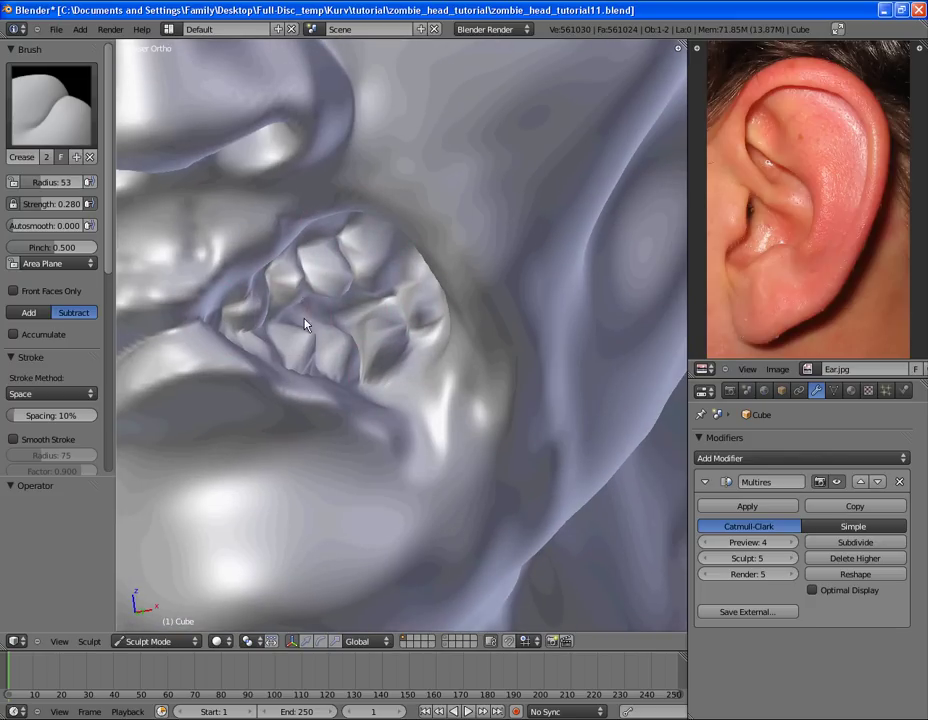
Save over zombie_head_tutorial11.blend, and save an incremented copy as zombie_head_tutorial12.blend.
scroll(312, 335, down, 7)
middle_drag(475, 284, 443, 348)
scroll(425, 370, down, 4)
scroll(445, 354, up, 2)
key(ctrl+s)
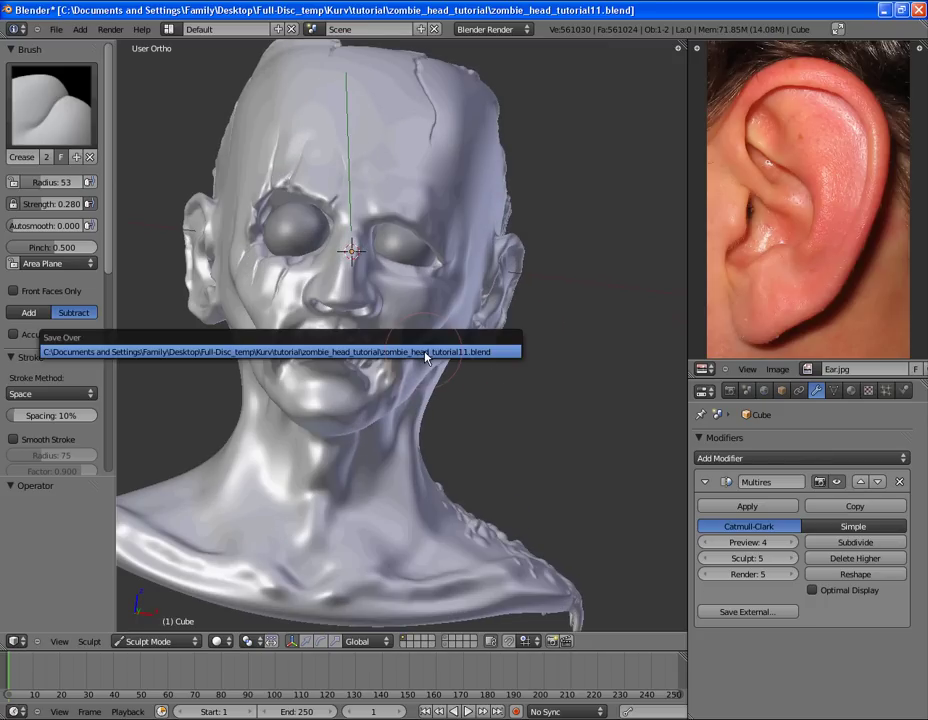
click(420, 353)
scroll(382, 347, up, 2)
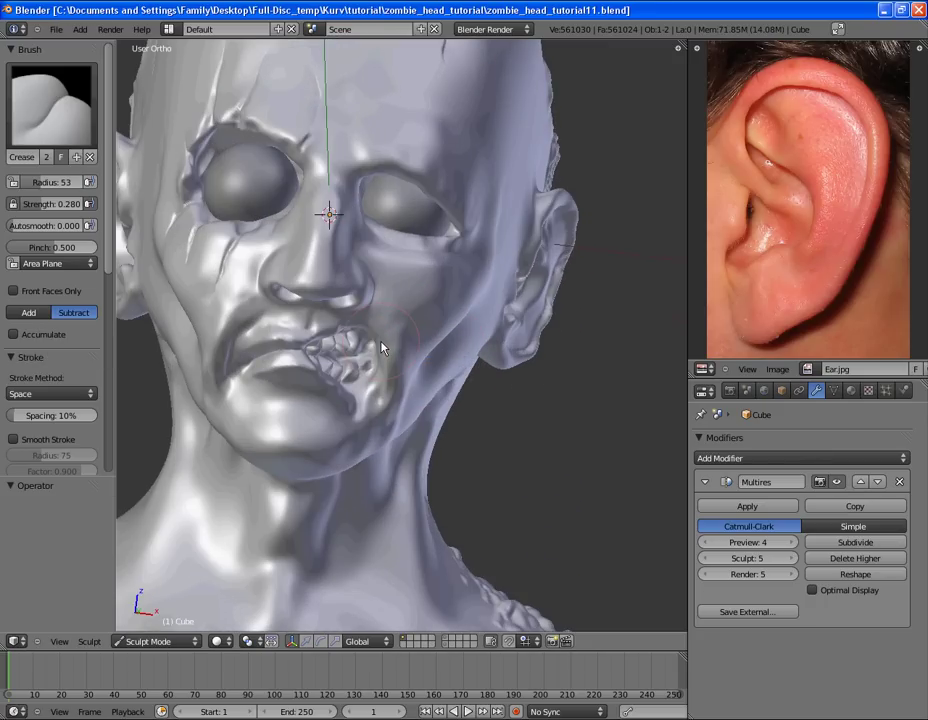
key(ctrl+shift+s)
key(KP_Add)
click(876, 71)
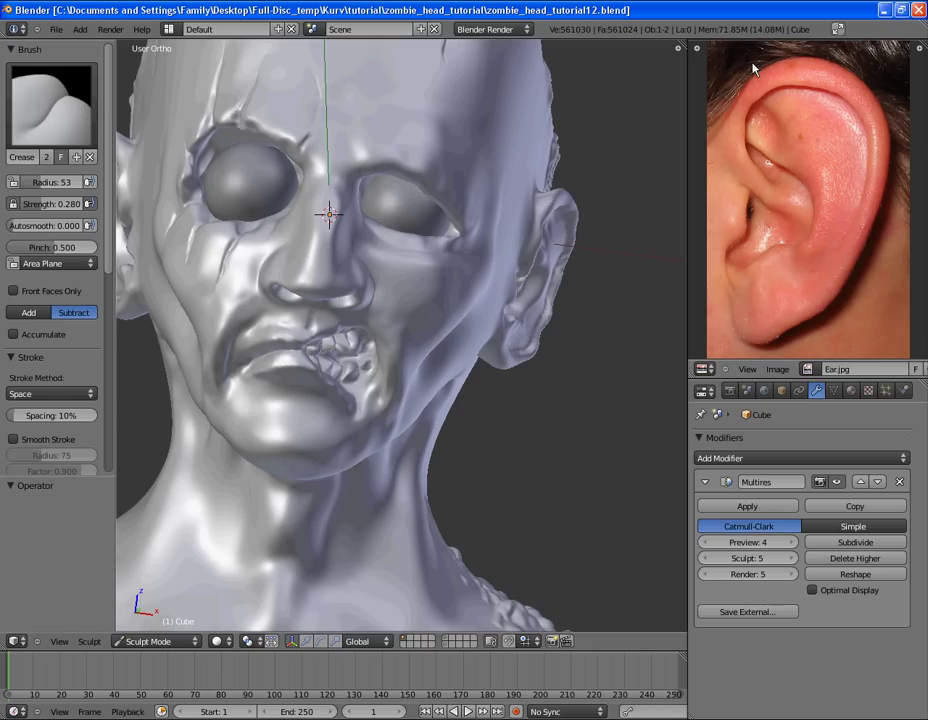
Carve a narrow groove from the head's right mouth corner down beside the chin with the Brush brush in Subtract mode at radius 8.
click(94, 94)
click(91, 182)
scroll(342, 269, up, 4)
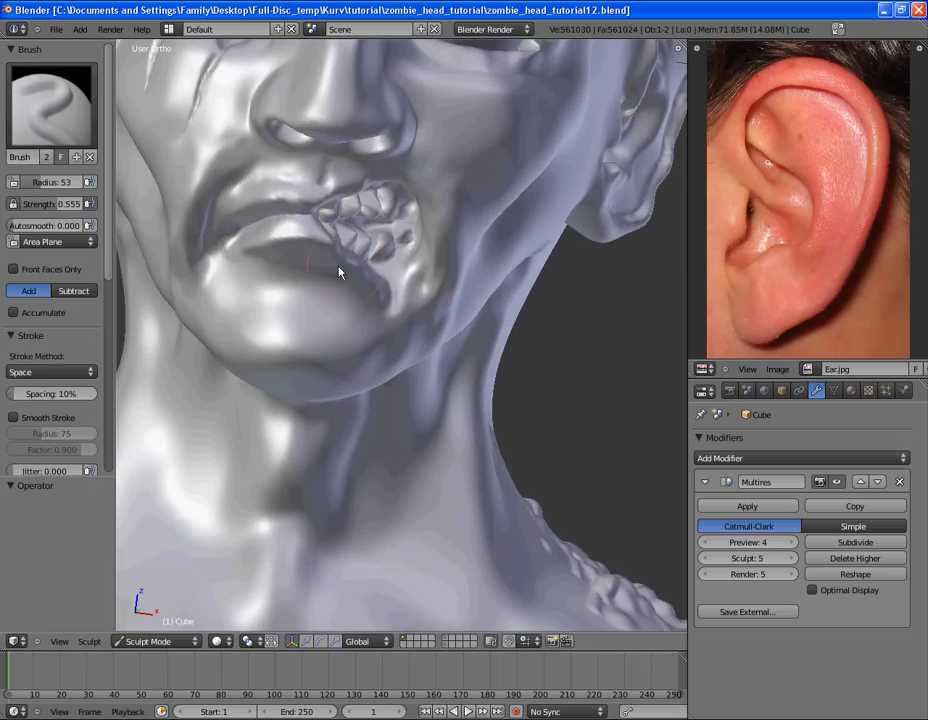
key(f)
click(295, 272)
scroll(311, 284, up, 3)
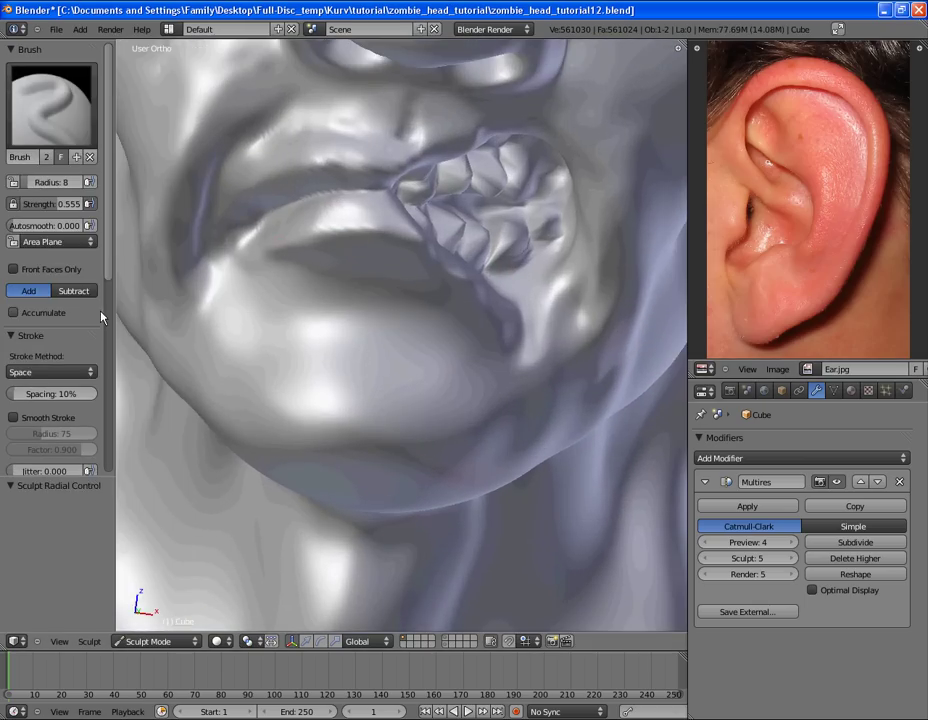
click(88, 291)
mouse_move(254, 228)
mouse_down()
mouse_move(226, 315)
mouse_move(251, 249)
mouse_up()
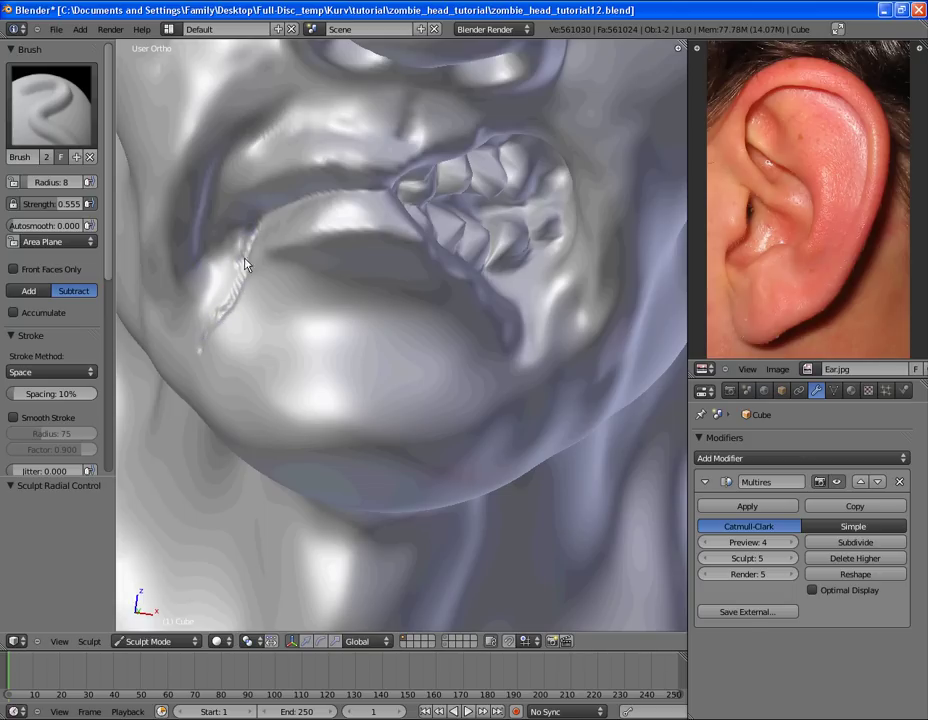
Carve a thin cut in the lower lip below the wound's edge with the Brush brush in Subtract mode at radius 2.
mouse_move(246, 262)
middle_down()
mouse_move(436, 218)
mouse_move(389, 222)
middle_up()
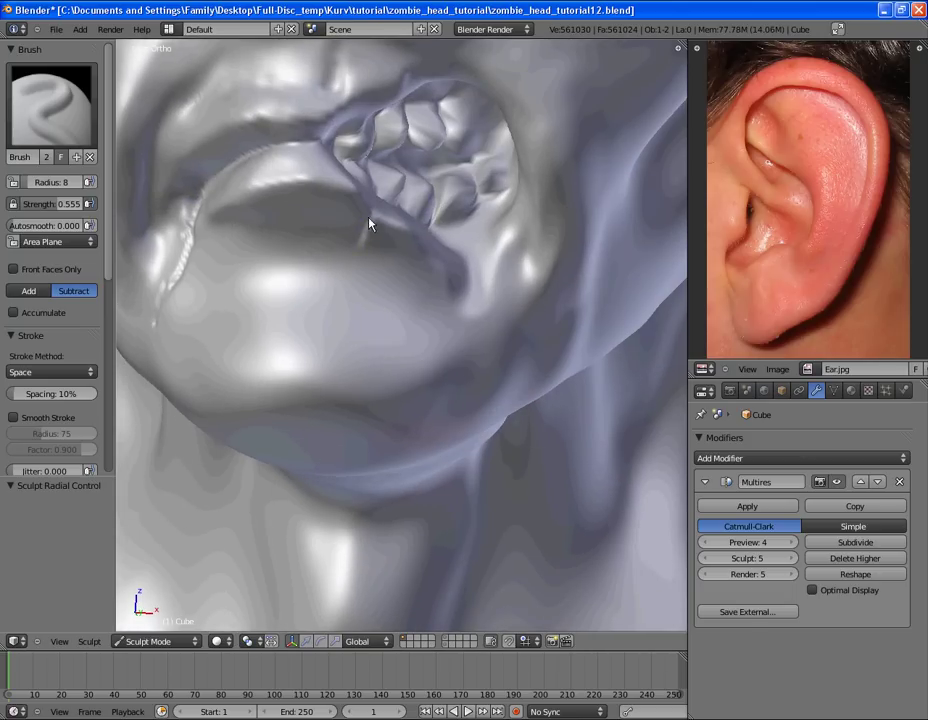
key(f)
click(353, 268)
mouse_move(355, 287)
mouse_down()
mouse_move(356, 235)
mouse_move(356, 261)
mouse_up()
Try the Crease brush in Subtract mode on the right mouth corner's groove, undo the strokes, and set its strength to 0.425.
middle_drag(398, 263, 534, 263)
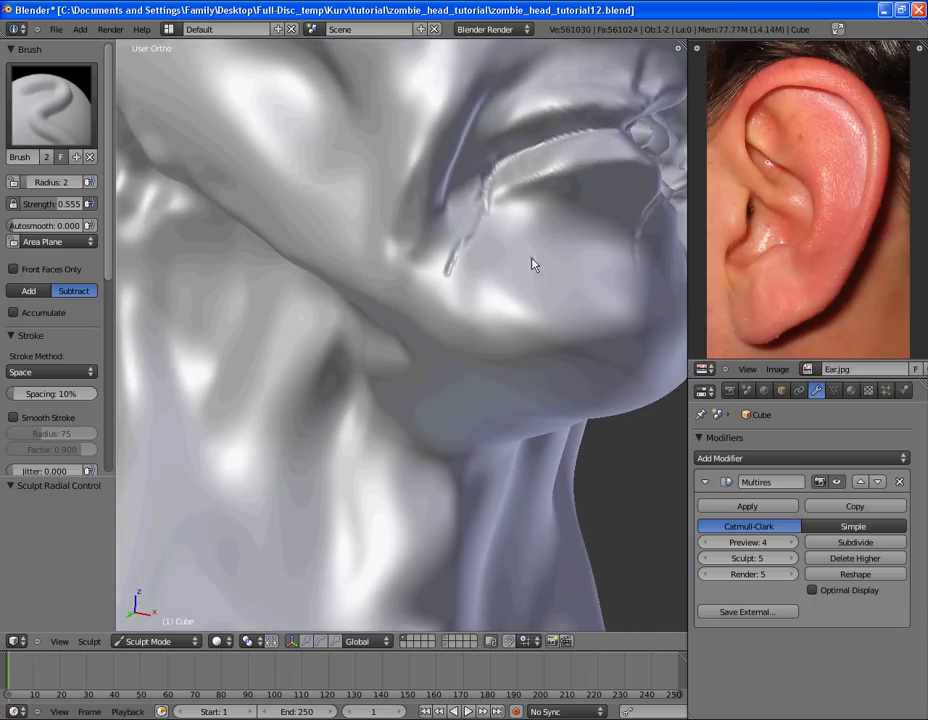
click(40, 90)
click(250, 186)
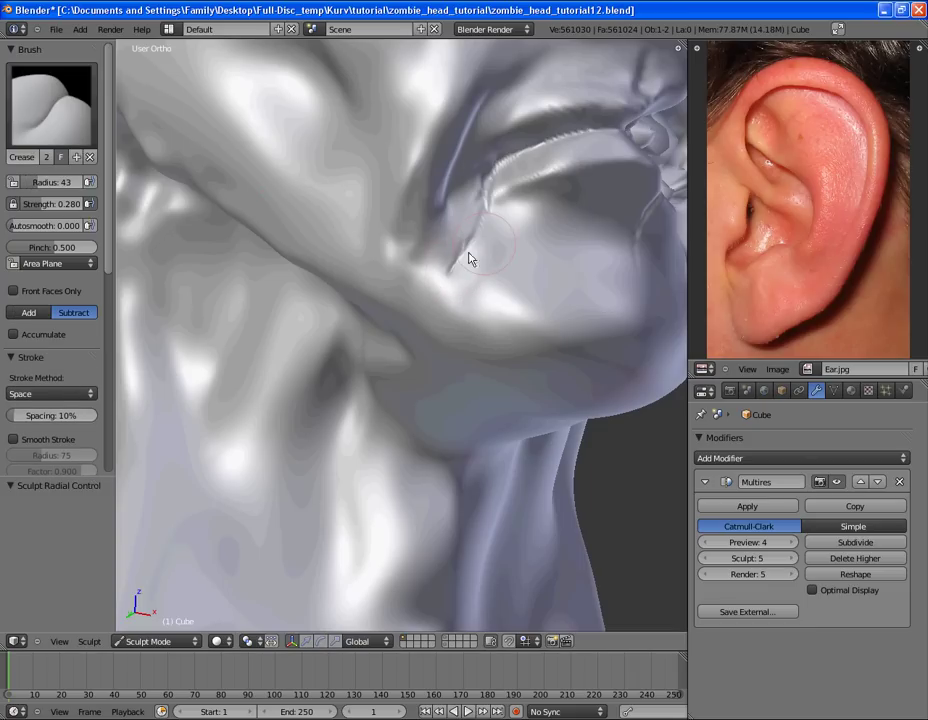
key(shift+f)
key(ctrl+z)
key(ctrl+z)
key(shift+f)
click(469, 267)
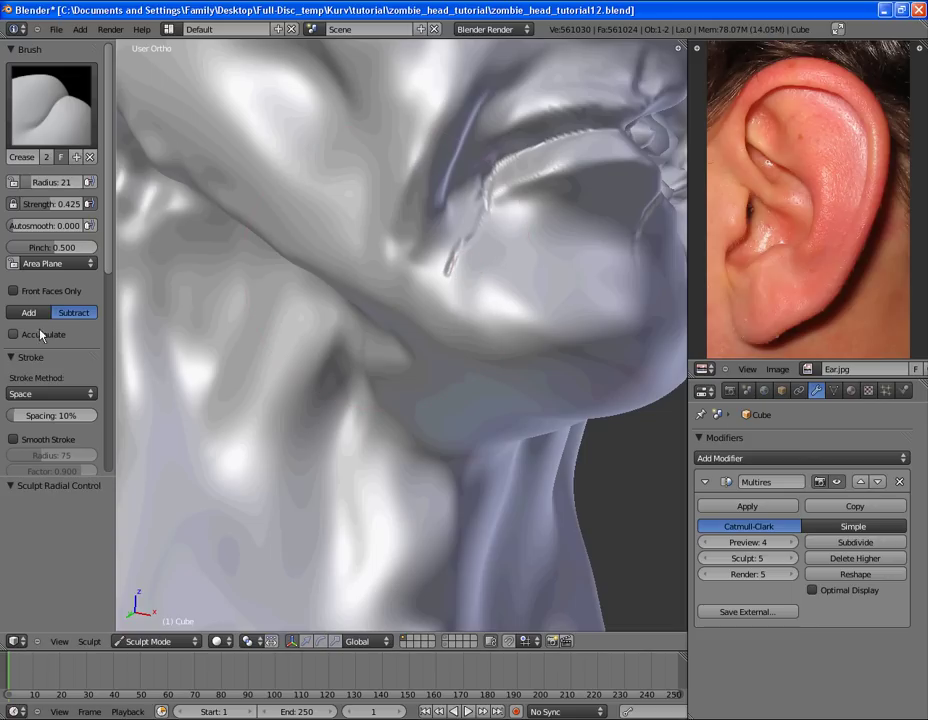
Try the Crease brush in Add mode along the right mouth corner's groove, undo the stroke, and set its strength to 0.354.
click(32, 313)
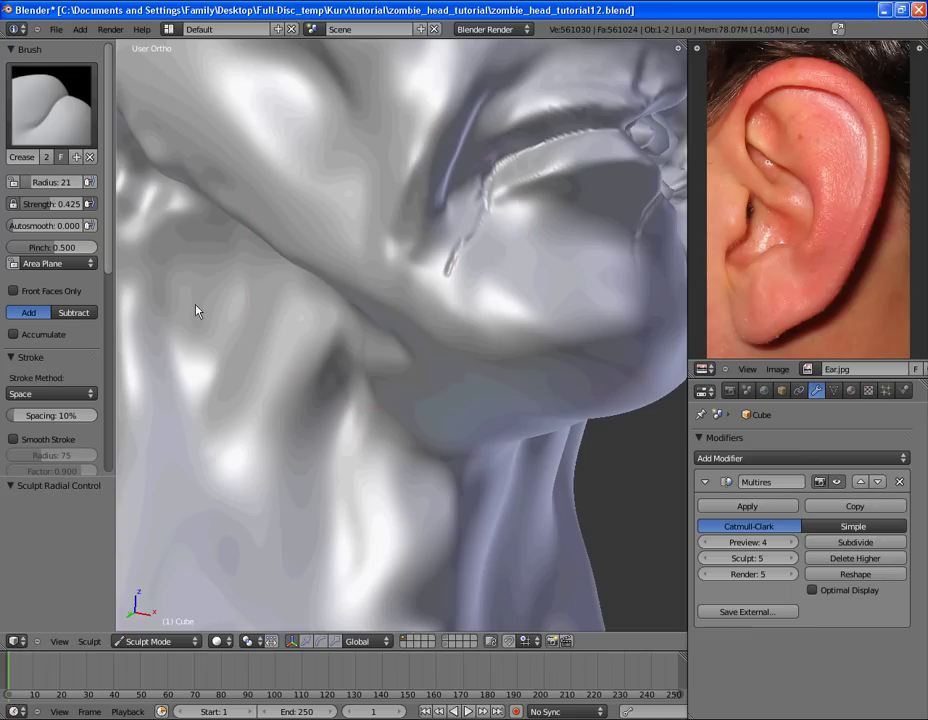
click(462, 268)
click(479, 254)
mouse_move(459, 249)
mouse_down()
mouse_move(453, 265)
mouse_move(469, 237)
mouse_move(469, 251)
mouse_up()
key(shift+f)
click(505, 262)
key(ctrl+z)
Crease the groove beside the right mouth corner with the Crease brush in Subtract mode at radius 23 and strength 0.354.
click(73, 312)
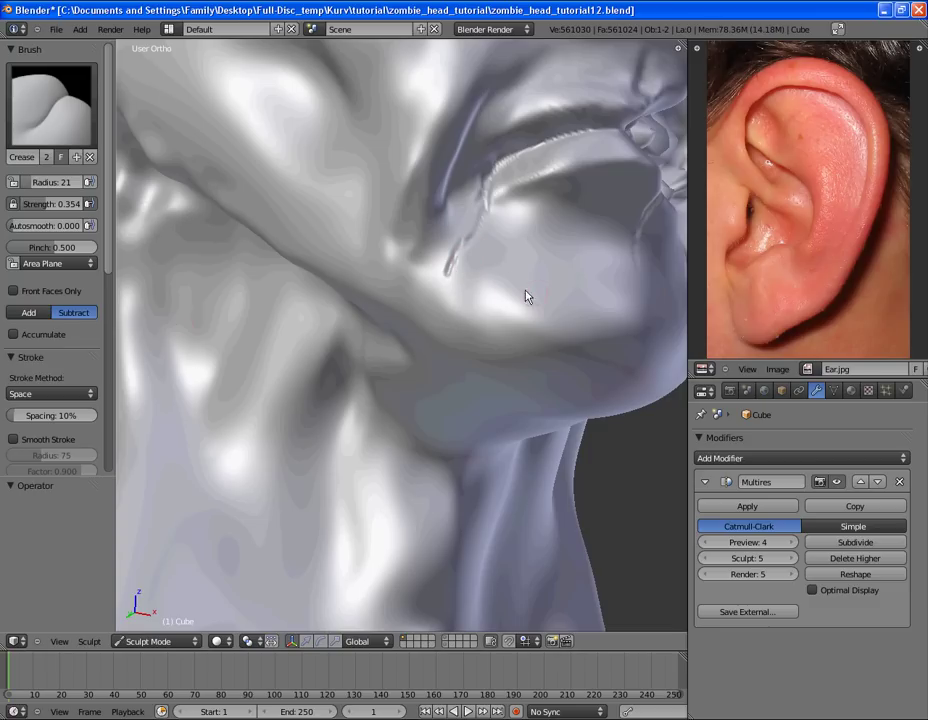
key(f)
click(456, 260)
drag(449, 274, 463, 231)
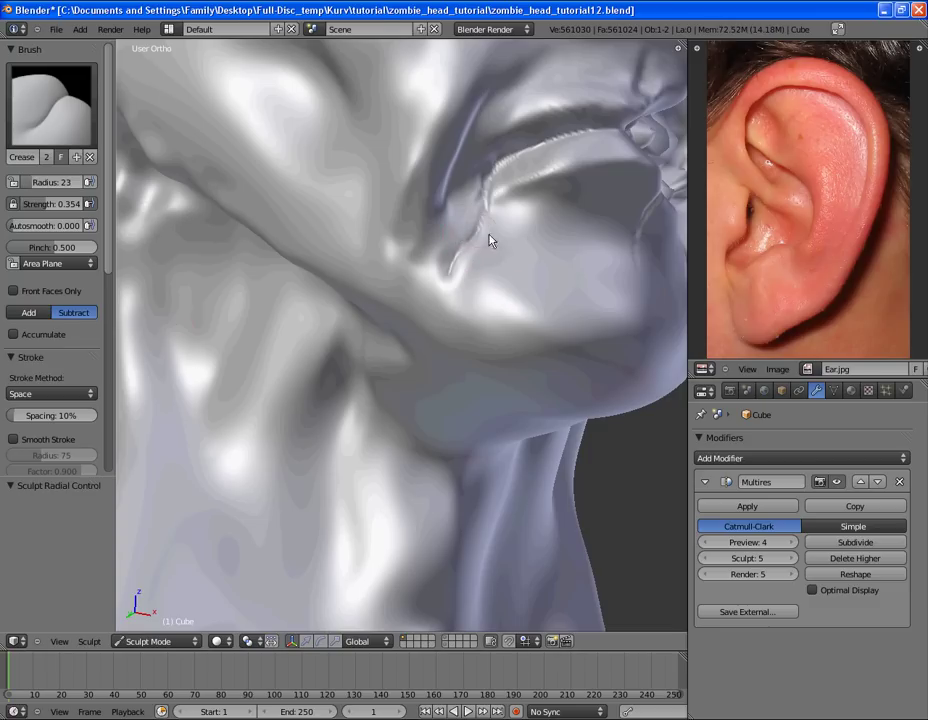
Deepen the right-corner groove and the lip cut below the wound with the Crease brush at radius 70, and save over the current file.
shift+middle_drag(490, 240, 429, 321)
mouse_move(394, 328)
shift+mouse_down()
mouse_move(399, 307)
mouse_move(414, 298)
shift+mouse_up()
click(469, 307)
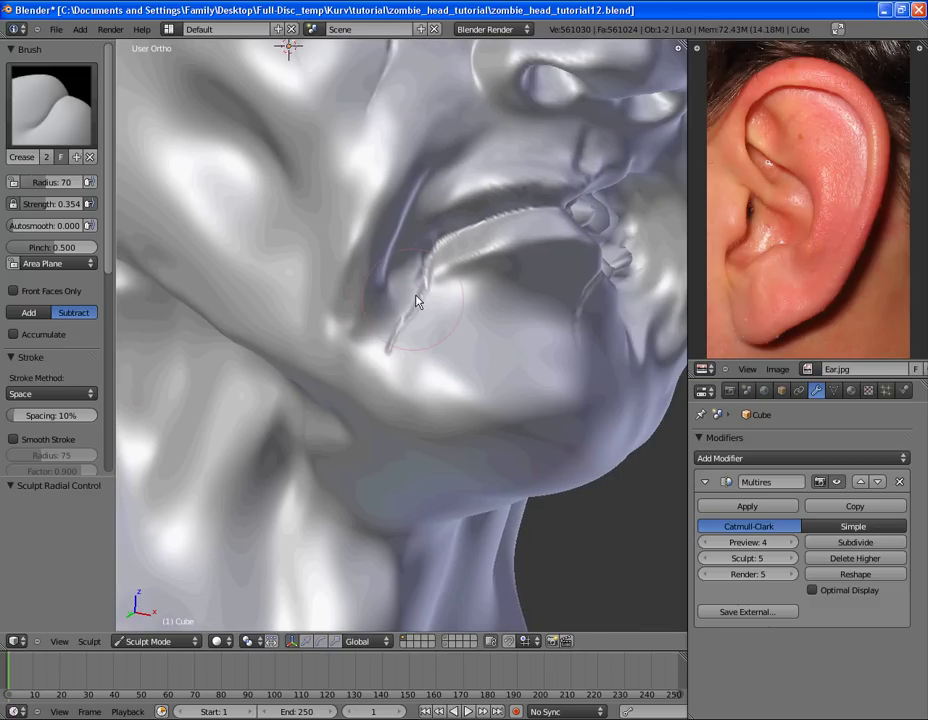
mouse_move(448, 318)
middle_down()
mouse_move(230, 316)
mouse_move(267, 331)
middle_up()
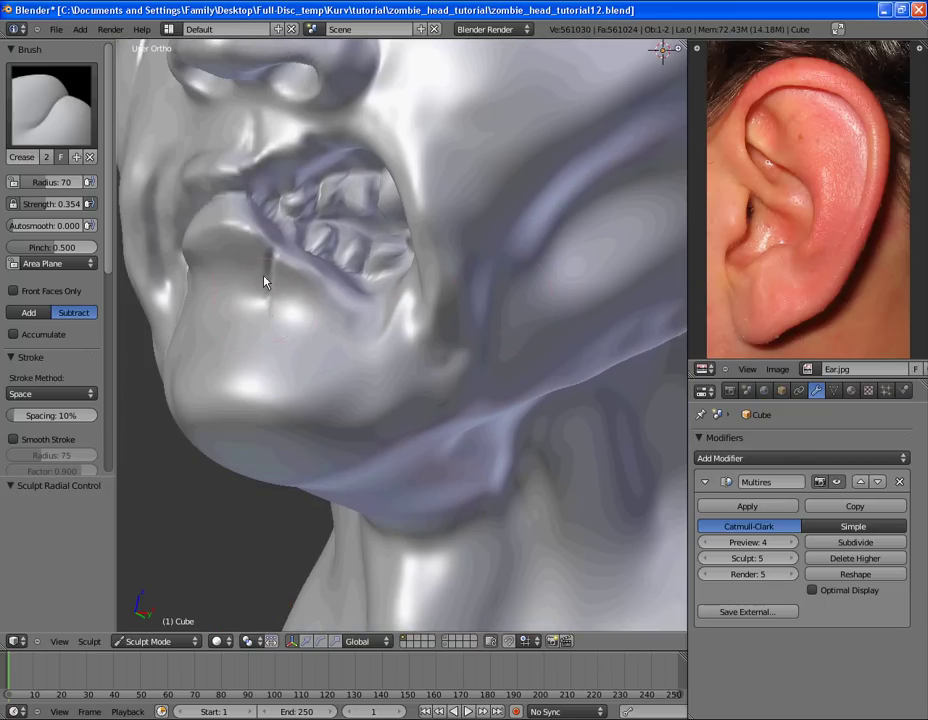
middle_drag(344, 331, 464, 356)
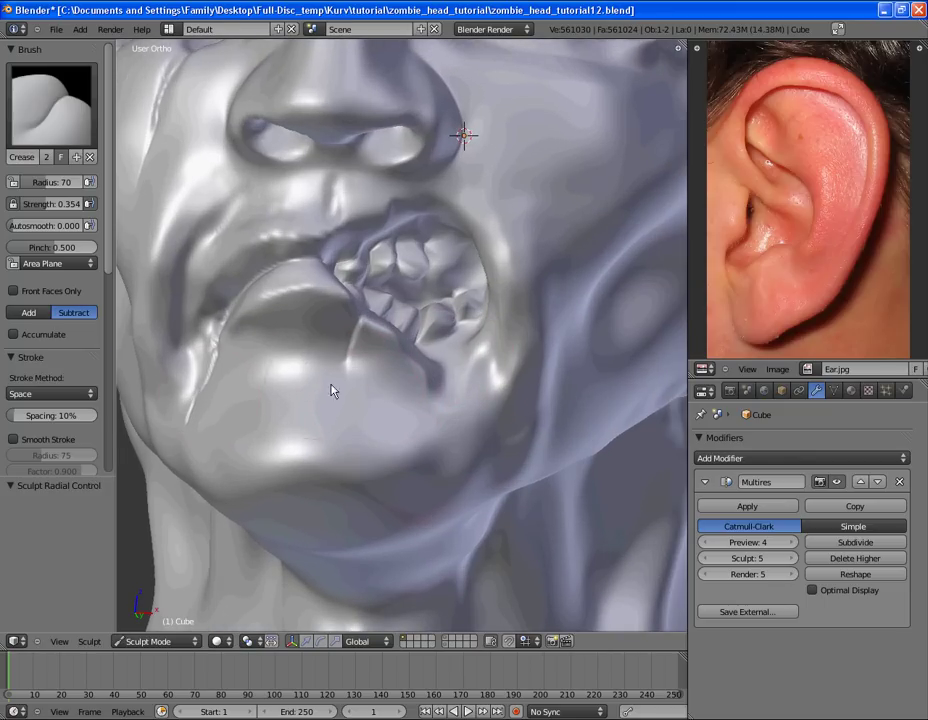
key(ctrl+s)
click(207, 233)
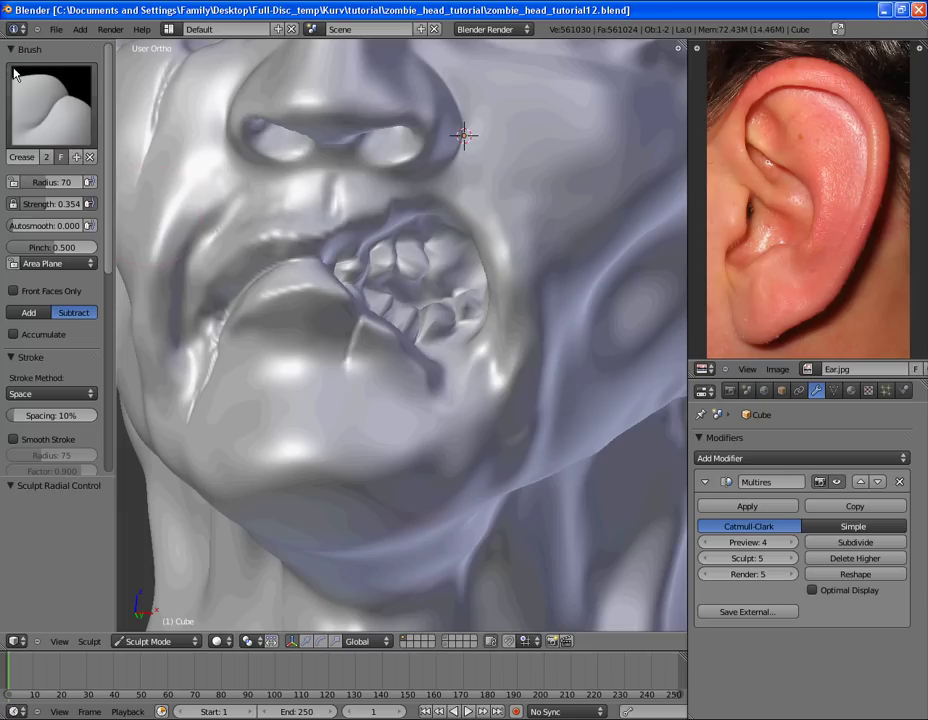
Raise a thick drip running down from the wound's lower corner with the Brush brush in Add mode at radius 30.
click(52, 100)
click(125, 188)
click(52, 100)
click(115, 186)
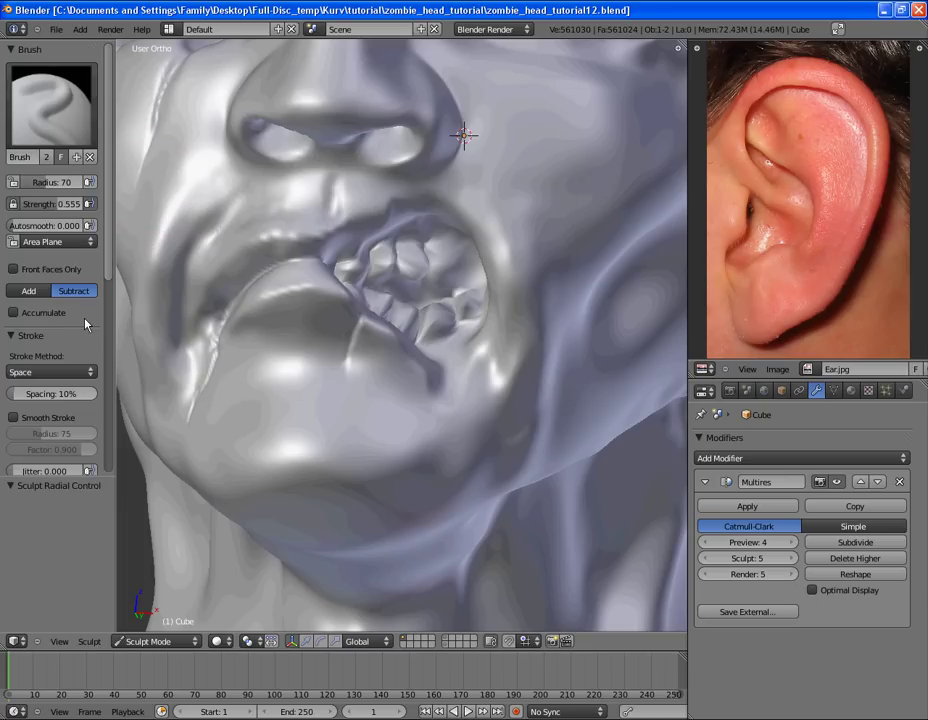
click(42, 298)
middle_drag(400, 372, 396, 357)
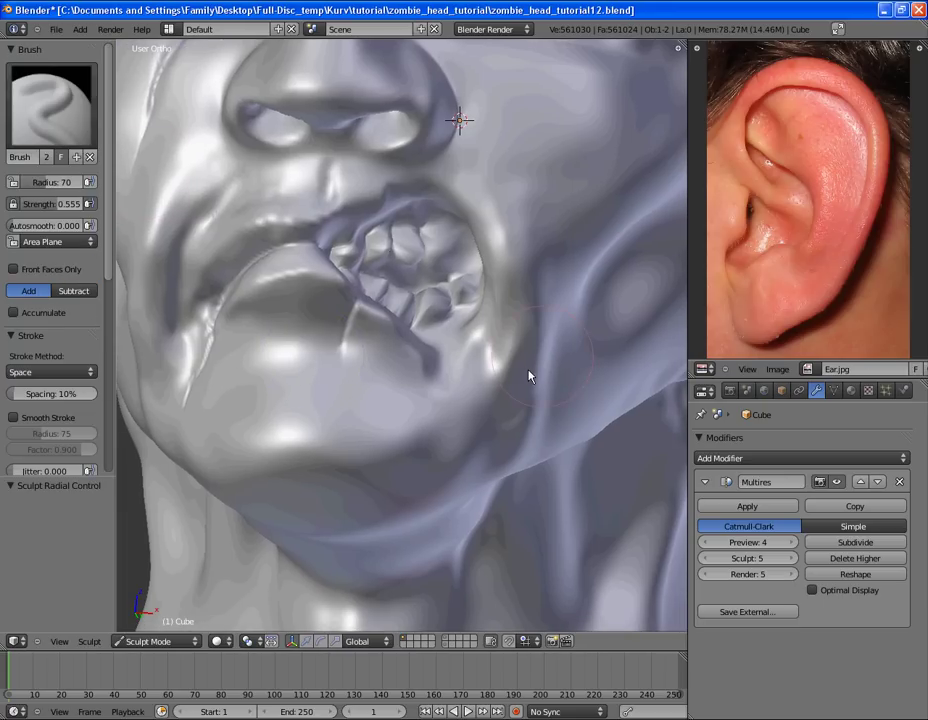
mouse_move(528, 373)
middle_down()
mouse_move(501, 377)
mouse_move(460, 360)
middle_up()
scroll(420, 350, up, 1)
key(f)
click(351, 343)
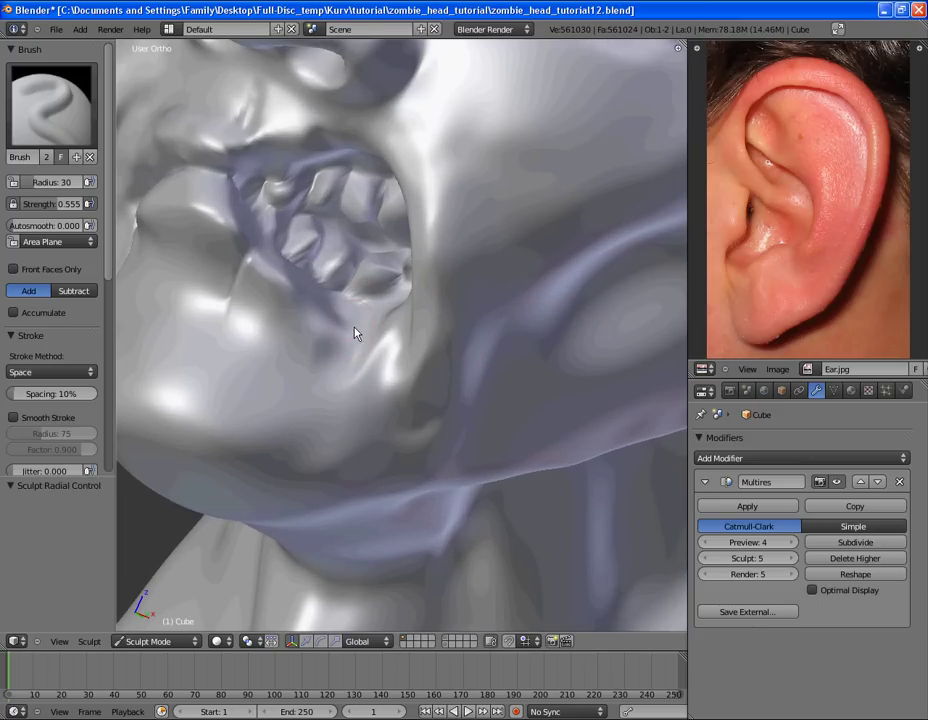
drag(356, 333, 308, 419)
Add thinner drips and separate drops on the chin below the wound with the Brush brush in Add mode at radius 14.
mouse_move(308, 419)
middle_down()
mouse_move(555, 389)
mouse_move(563, 299)
middle_up()
key(f)
click(448, 229)
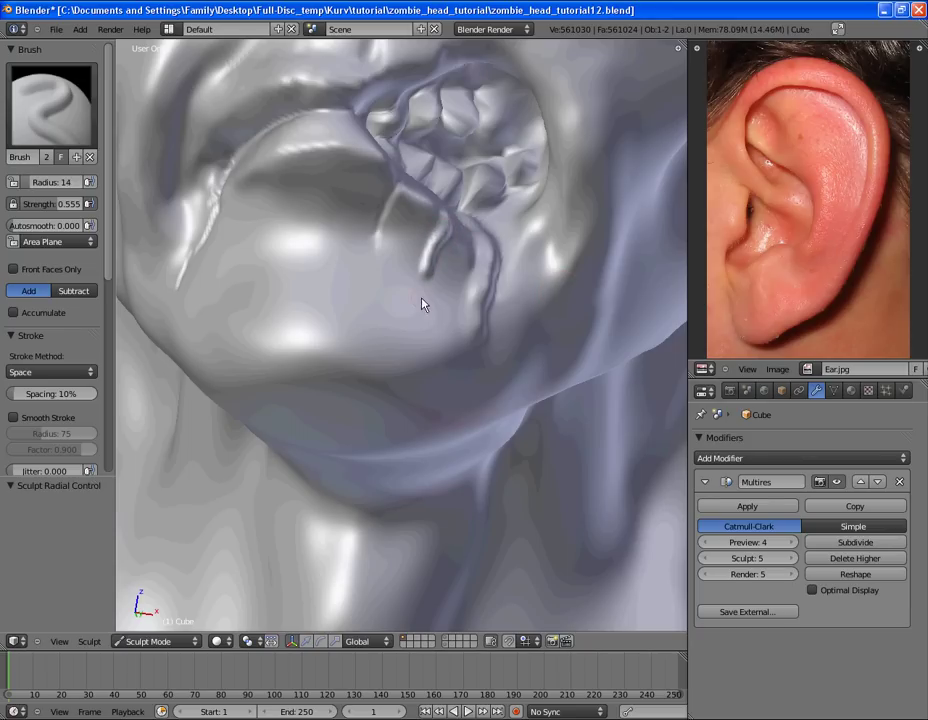
middle_drag(493, 352, 460, 207)
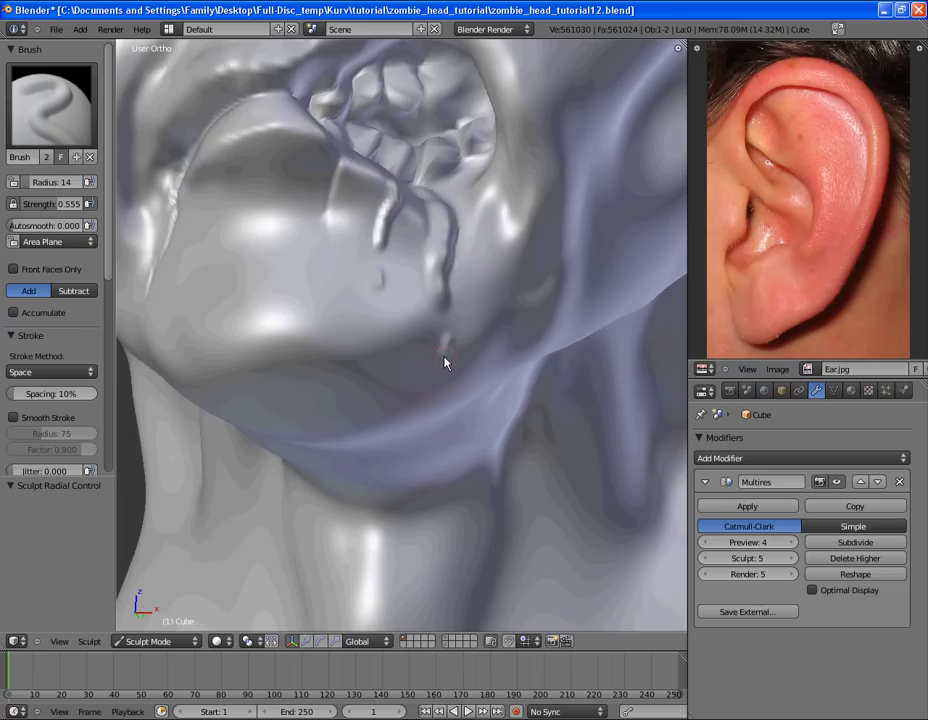
mouse_move(485, 254)
mouse_down()
mouse_move(480, 228)
mouse_move(486, 310)
mouse_up()
scroll(578, 288, down, 2)
middle_drag(580, 288, 622, 326)
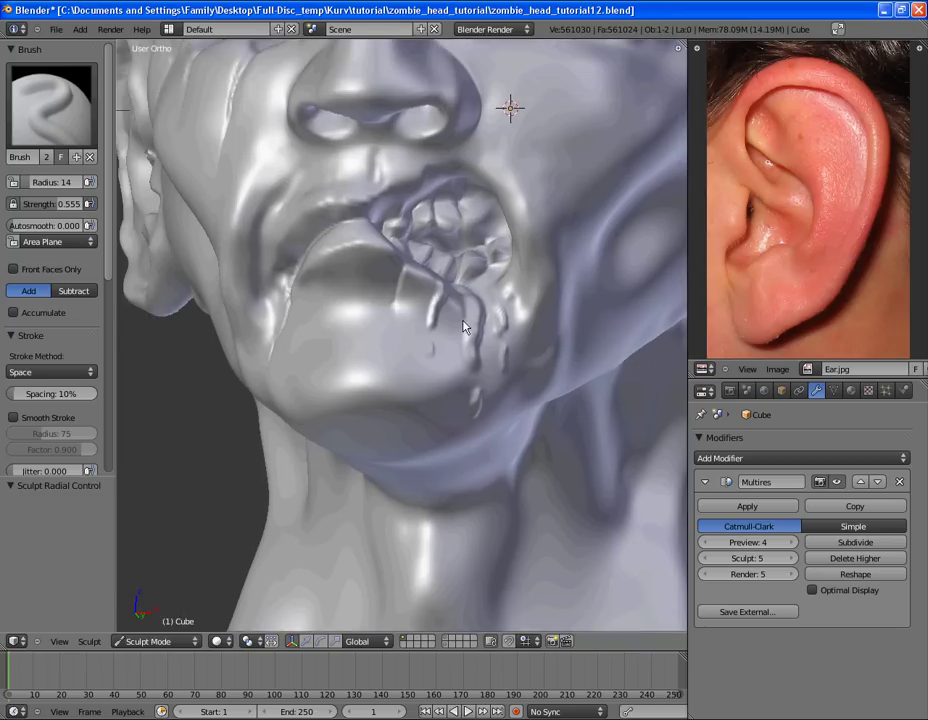
Add drips and a small drop below the head's right mouth corner with the Brush brush in Add mode at radius 14.
middle_drag(464, 327, 550, 345)
scroll(480, 342, up, 3)
mouse_move(465, 250)
mouse_down()
mouse_move(452, 296)
mouse_move(507, 206)
mouse_up()
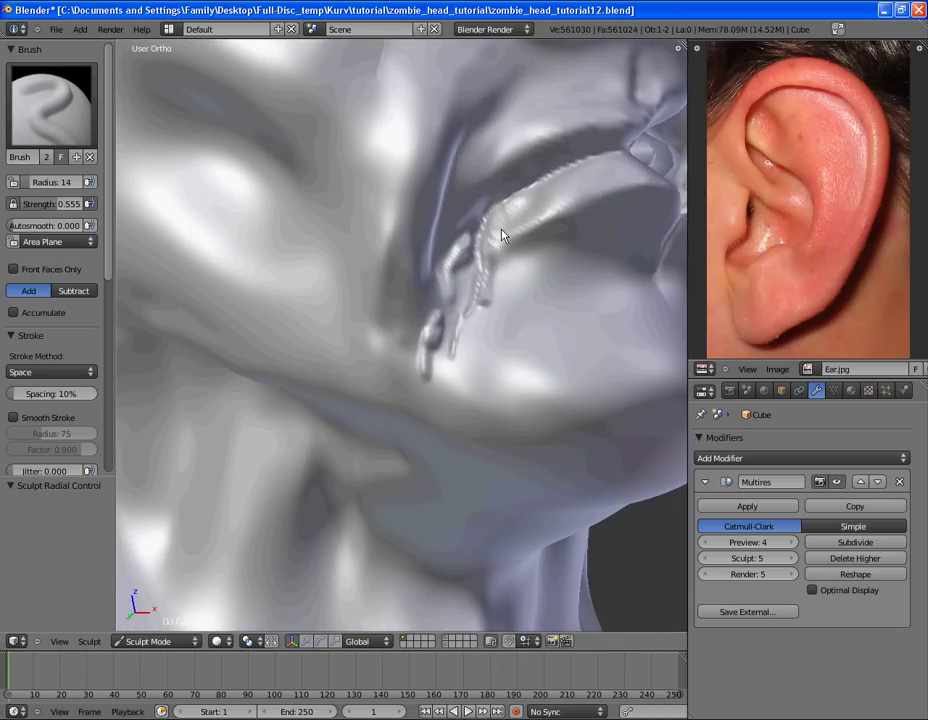
middle_drag(499, 242, 583, 158)
click(462, 296)
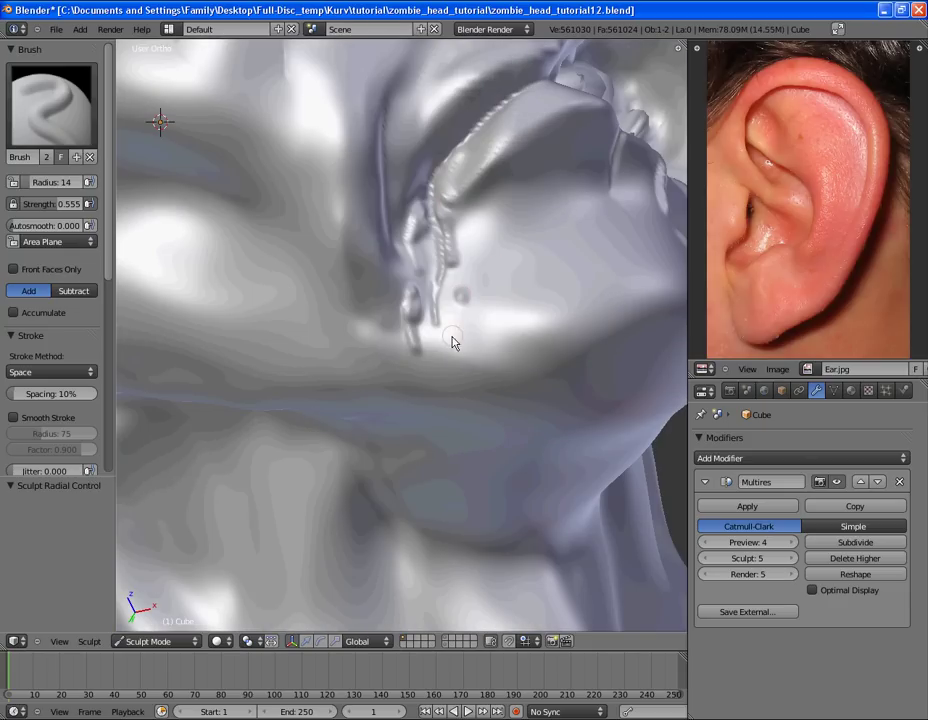
click(449, 345)
Add small drops along the underside of the jaw below the right mouth corner with the Brush brush at radius 14.
scroll(549, 303, down, 2)
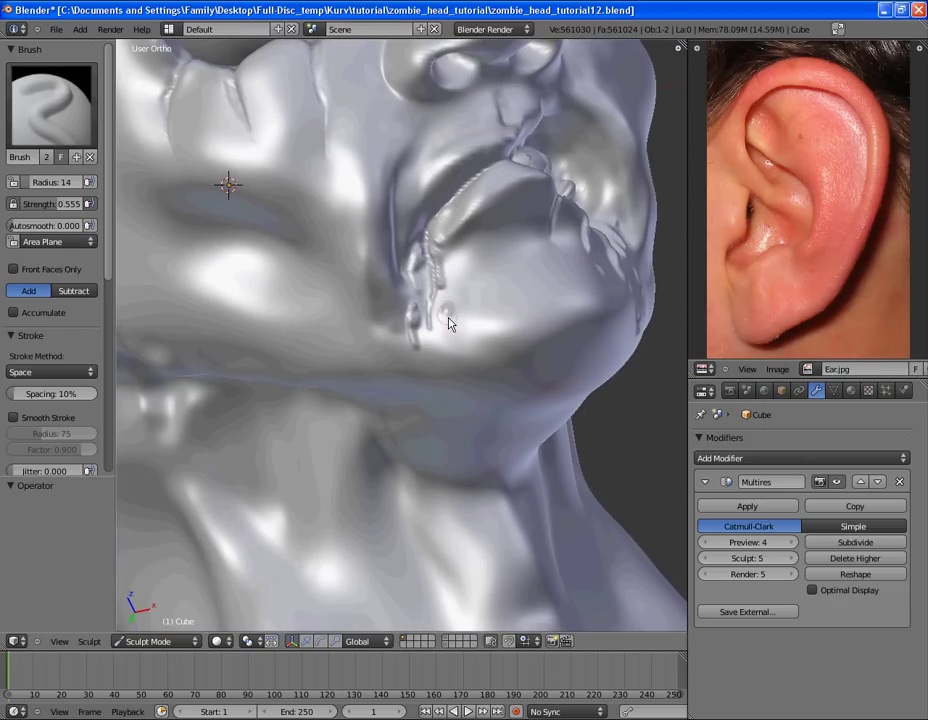
mouse_move(425, 348)
middle_down()
mouse_move(470, 300)
mouse_move(440, 292)
mouse_move(420, 383)
mouse_move(412, 280)
mouse_move(408, 315)
middle_up()
scroll(408, 315, up, 3)
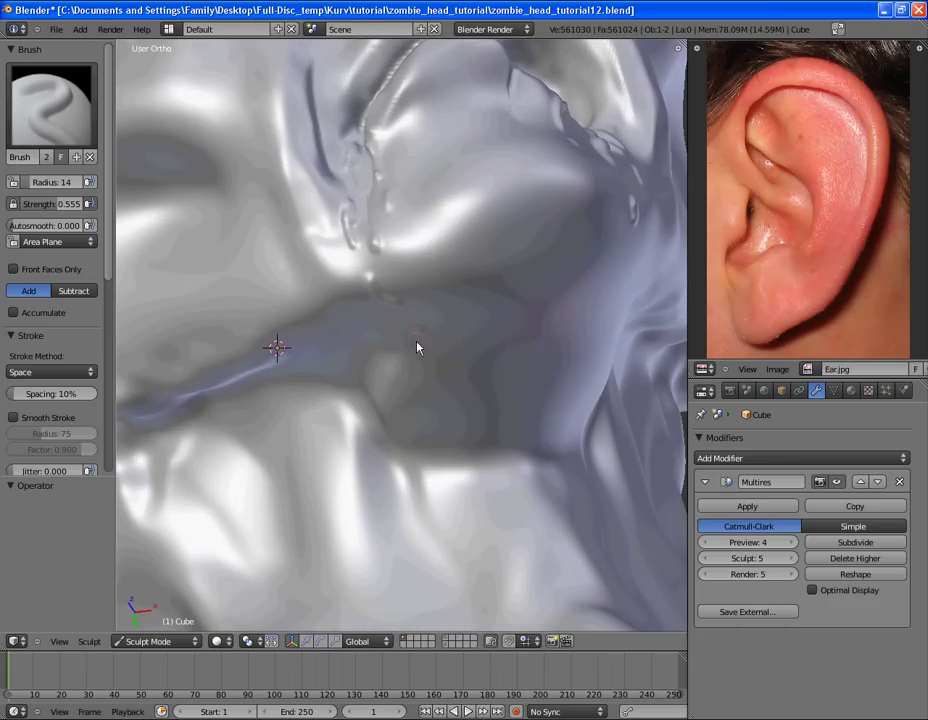
drag(379, 298, 390, 301)
Extend the drips below the wound with small drops near the jaw edge using the Brush brush at radius 14.
scroll(516, 354, down, 2)
mouse_move(516, 354)
middle_down()
mouse_move(447, 383)
mouse_move(478, 341)
mouse_move(454, 323)
mouse_move(464, 302)
mouse_move(463, 228)
mouse_move(517, 332)
middle_up()
mouse_move(511, 318)
mouse_down()
mouse_move(507, 369)
mouse_move(493, 373)
mouse_up()
middle_drag(504, 388, 468, 325)
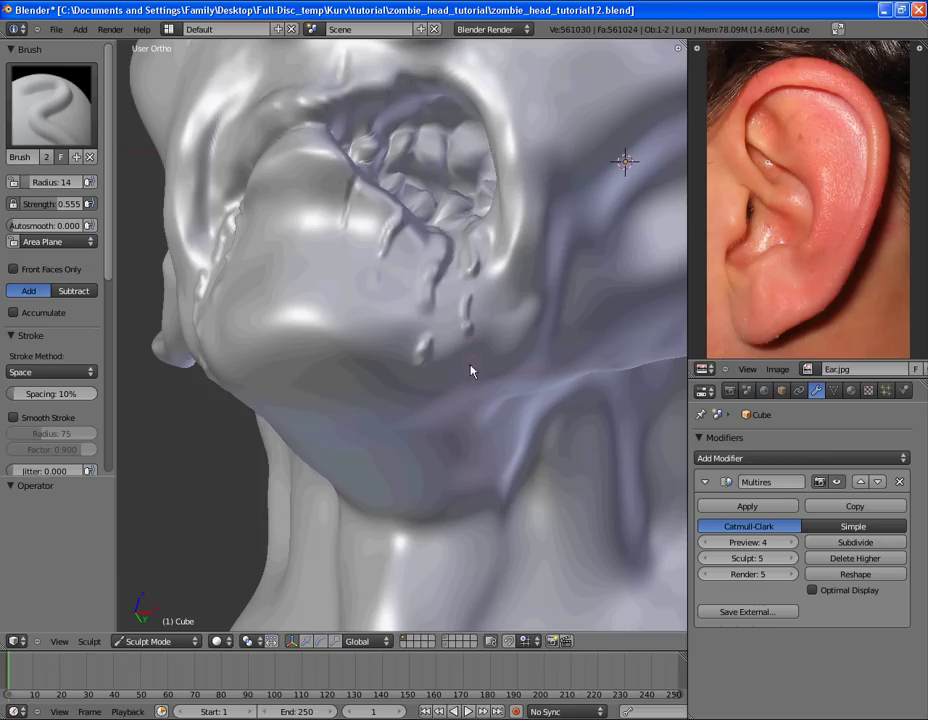
mouse_move(447, 377)
middle_down()
mouse_move(451, 311)
mouse_move(439, 232)
mouse_move(453, 364)
mouse_move(442, 396)
middle_up()
Build up the drips where they leave the wound's lower edge with the Brush brush at radius 14.
scroll(388, 332, up, 4)
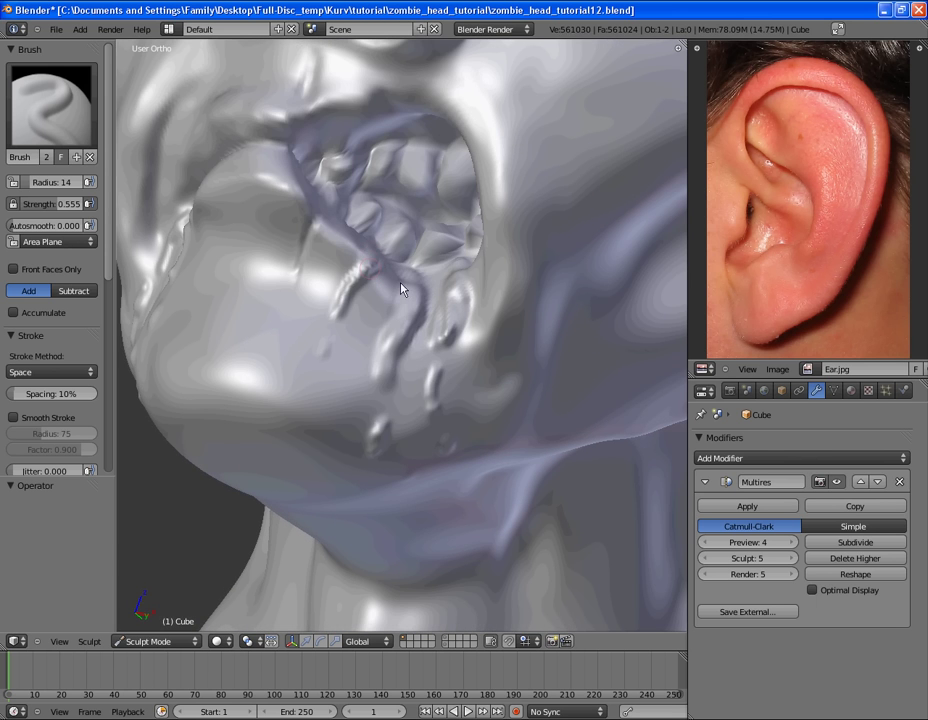
drag(402, 289, 389, 354)
scroll(386, 326, down, 2)
scroll(424, 376, up, 3)
Thicken the drips at the right mouth corner and raise another one beside them with the Brush brush at radius 14.
mouse_move(386, 324)
middle_down()
mouse_move(424, 374)
mouse_move(284, 304)
mouse_move(262, 267)
mouse_move(469, 264)
middle_up()
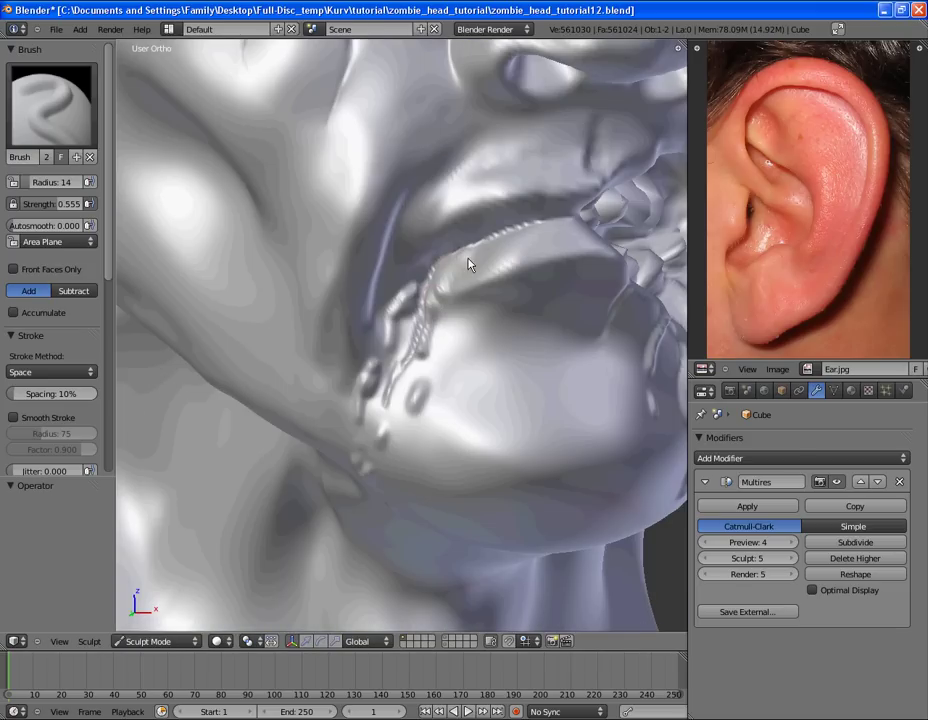
mouse_move(469, 264)
mouse_down()
mouse_move(439, 300)
mouse_move(425, 282)
mouse_move(390, 355)
mouse_up()
mouse_move(390, 355)
middle_down()
mouse_move(356, 325)
mouse_move(410, 285)
mouse_move(377, 253)
middle_up()
drag(356, 269, 350, 333)
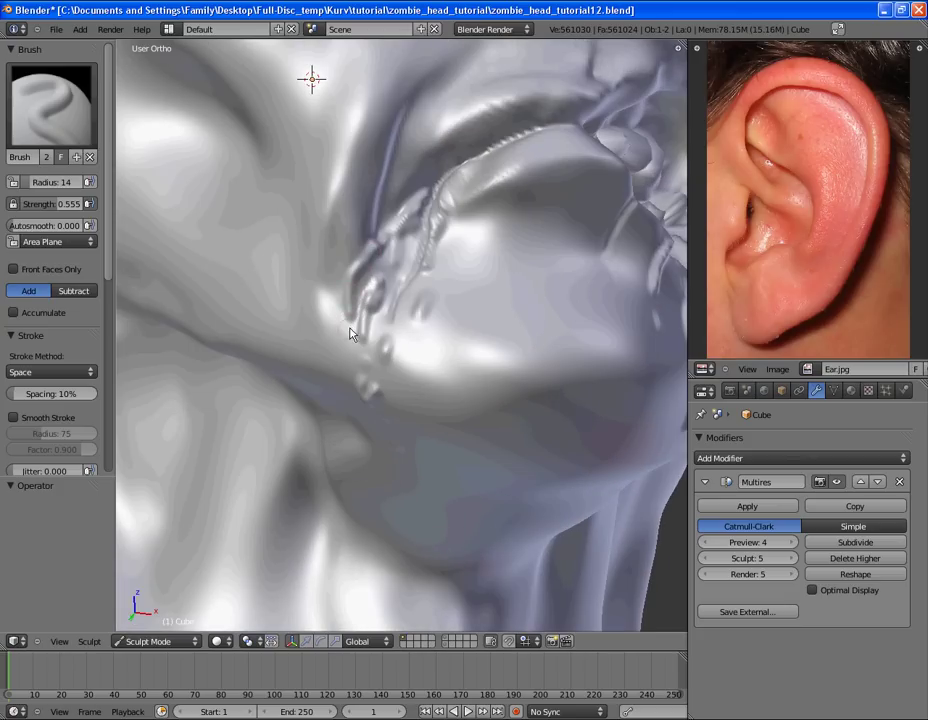
mouse_move(400, 262)
middle_down()
mouse_move(494, 367)
mouse_move(458, 367)
mouse_move(365, 262)
middle_up()
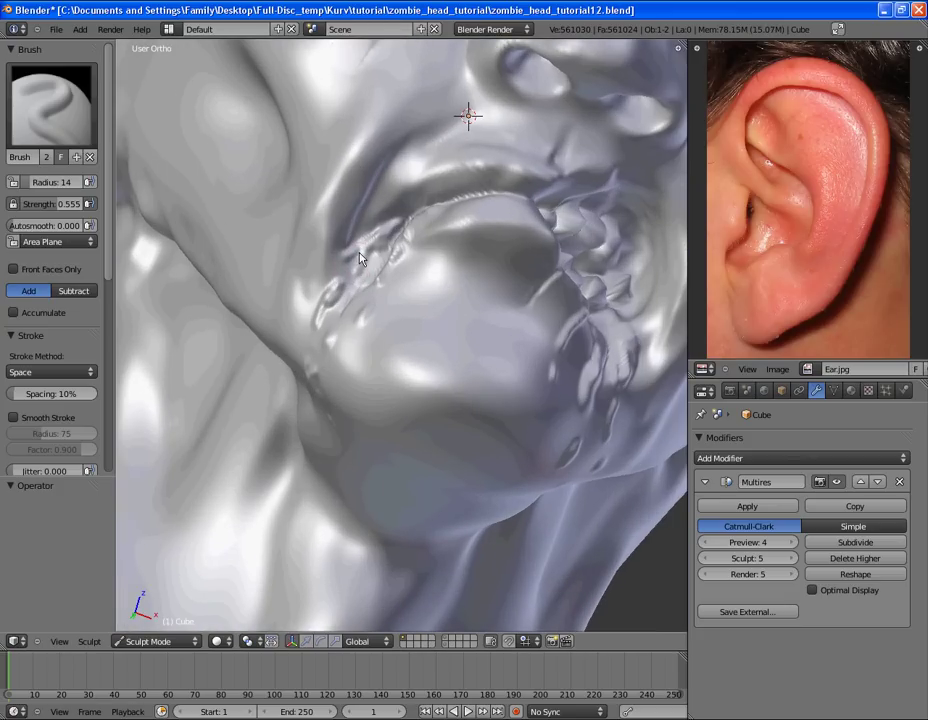
Save the sculpted zombie head over the existing file zombie_head_tutorial12.blend.
scroll(393, 321, down, 5)
mouse_move(455, 297)
middle_down()
mouse_move(393, 321)
mouse_move(458, 305)
middle_up()
scroll(337, 340, down, 2)
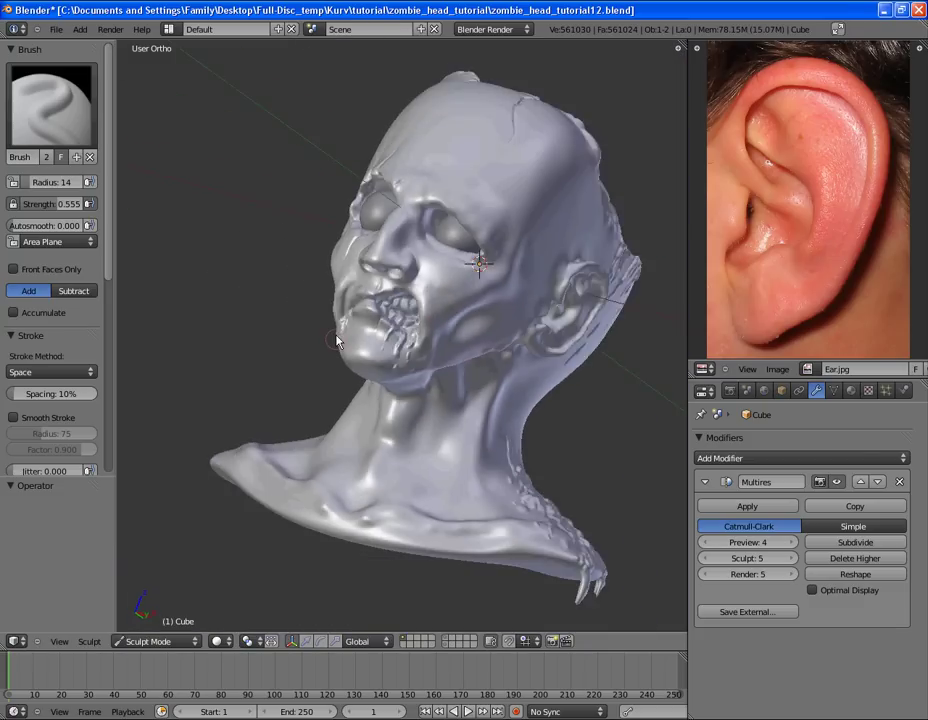
mouse_move(337, 342)
middle_down()
mouse_move(474, 379)
mouse_move(331, 356)
mouse_move(472, 356)
mouse_move(472, 282)
middle_up()
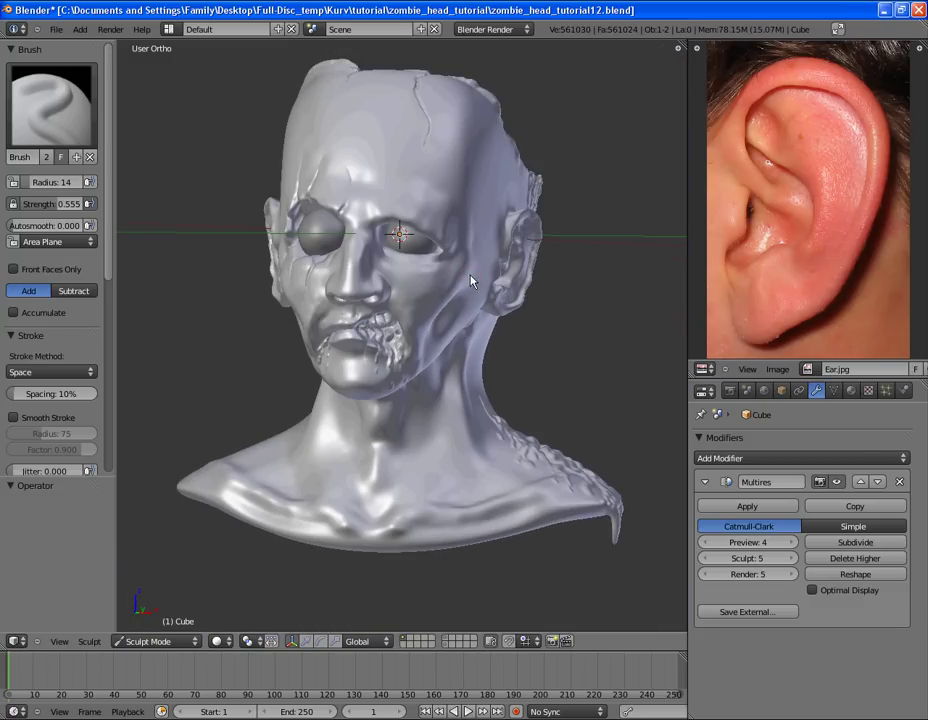
key(ctrl+s)
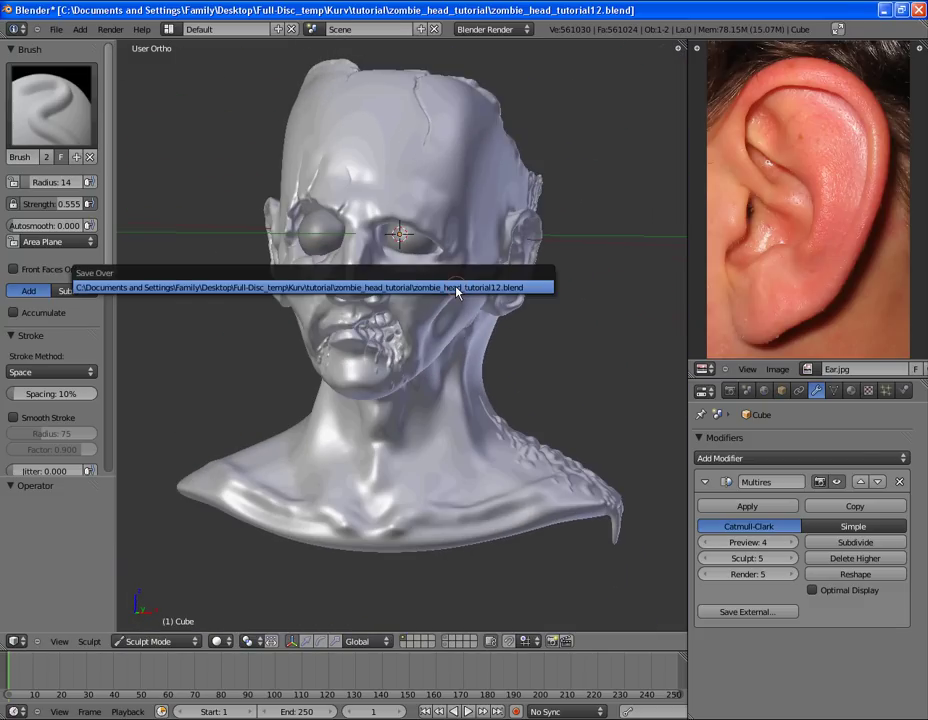
click(457, 288)
Set the sculpting brush radius to 45 and switch to the Grab brush for reshaping the back of the neck.
shift+middle_drag(480, 280, 470, 340)
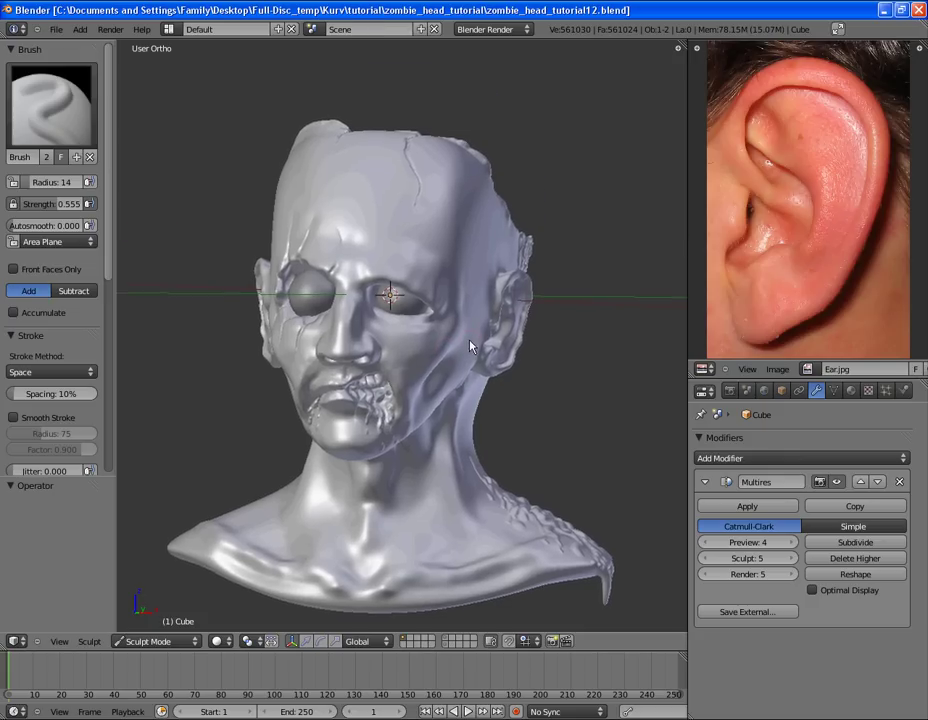
scroll(405, 555, down, 1)
key(s)
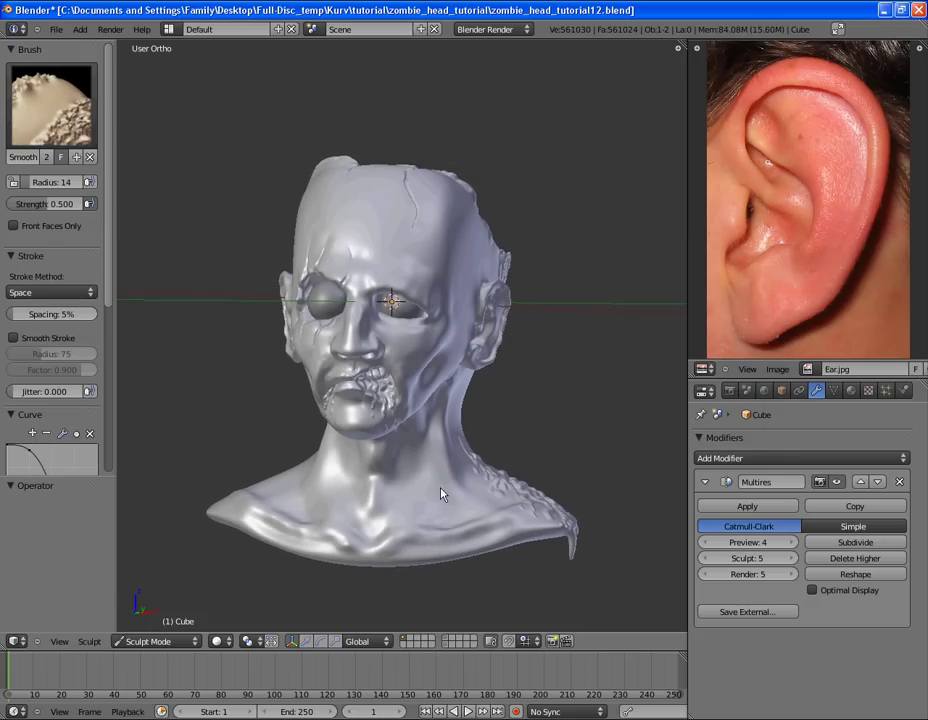
scroll(441, 400, up, 3)
middle_drag(441, 385, 322, 332)
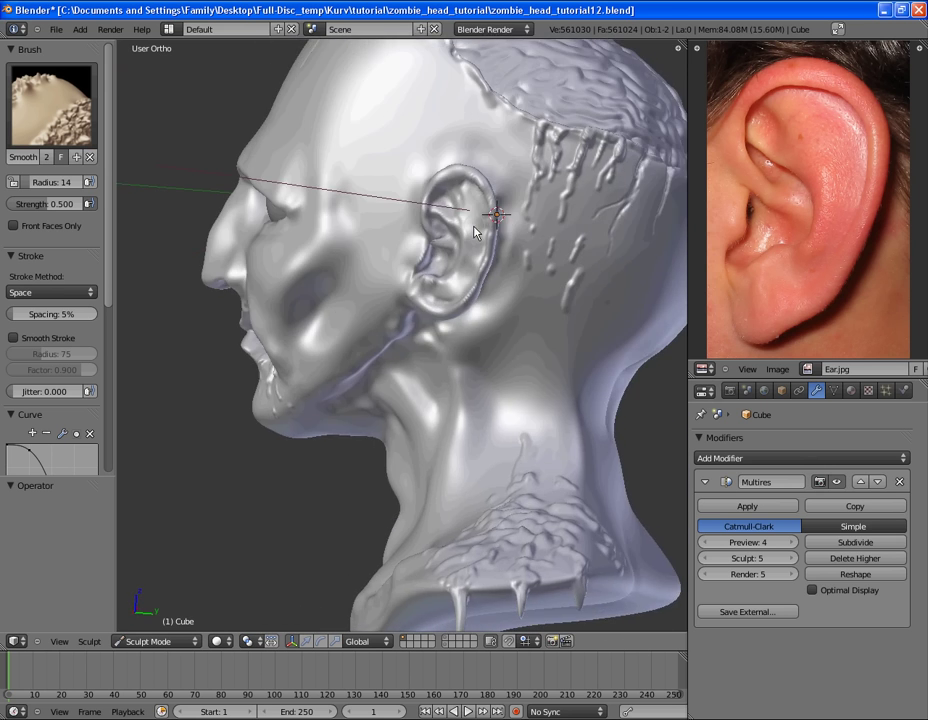
key(f)
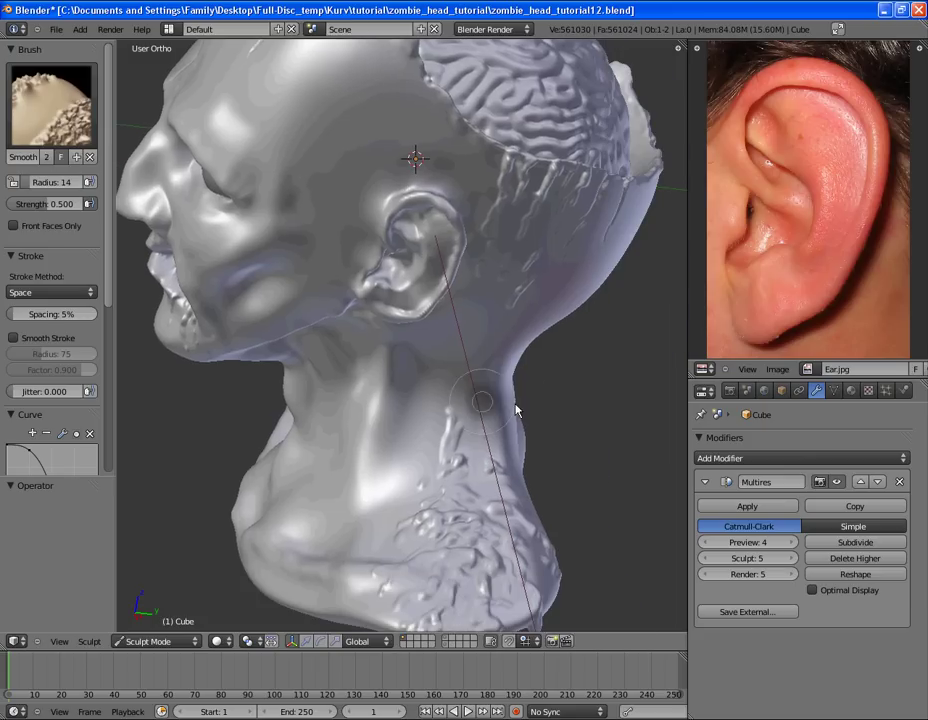
click(517, 405)
key(g)
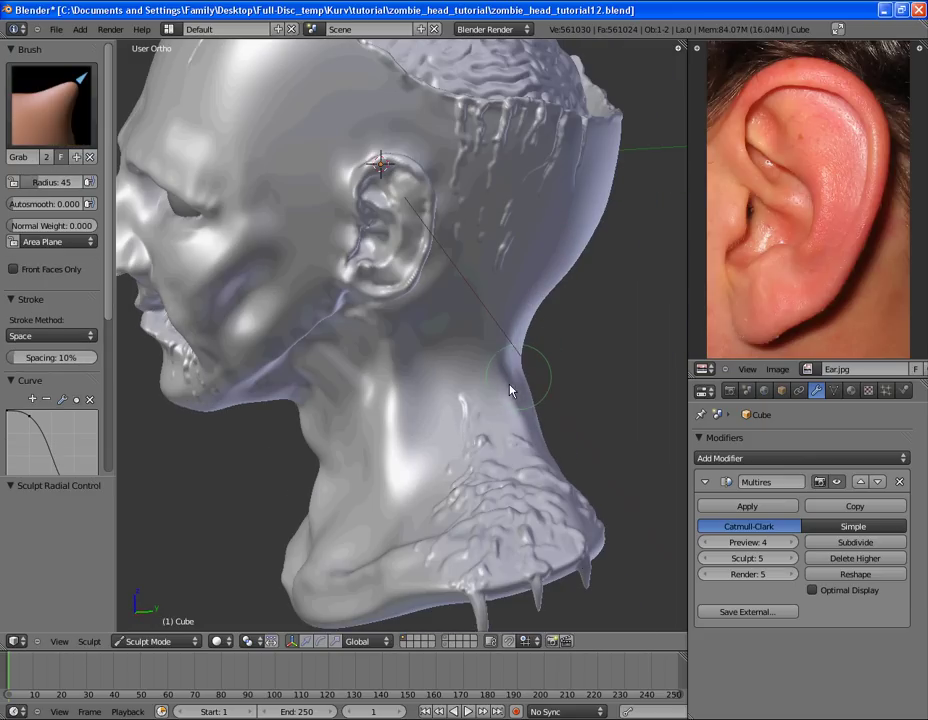